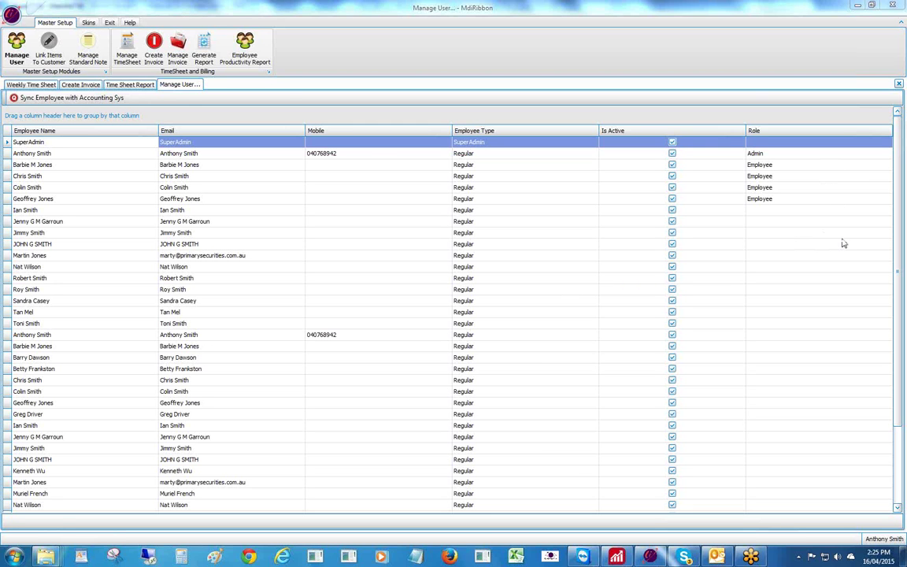
- Show the user management list, then bring Reckon Accounts Enterprise to the front
{"action": "left_click", "coordinate": [14, 53]}
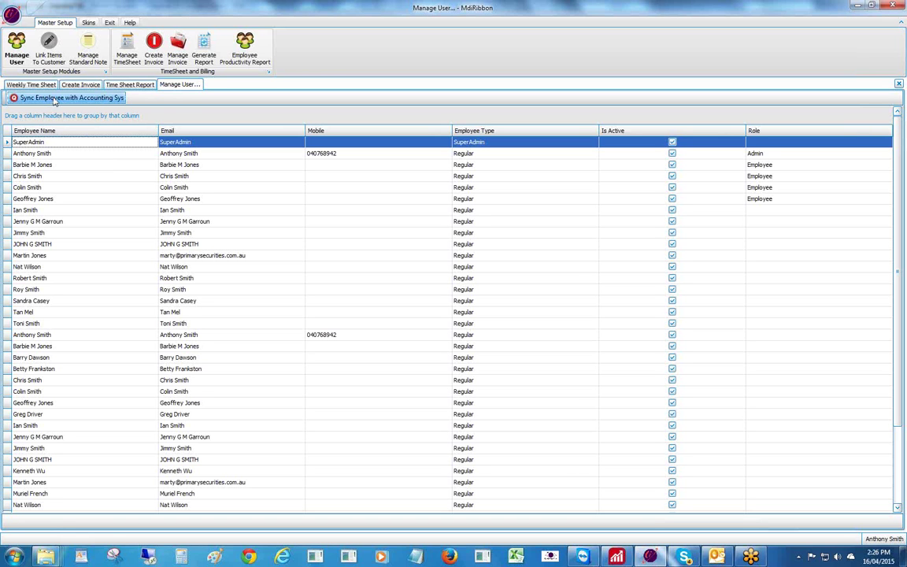
{"action": "left_click", "coordinate": [618, 558]}
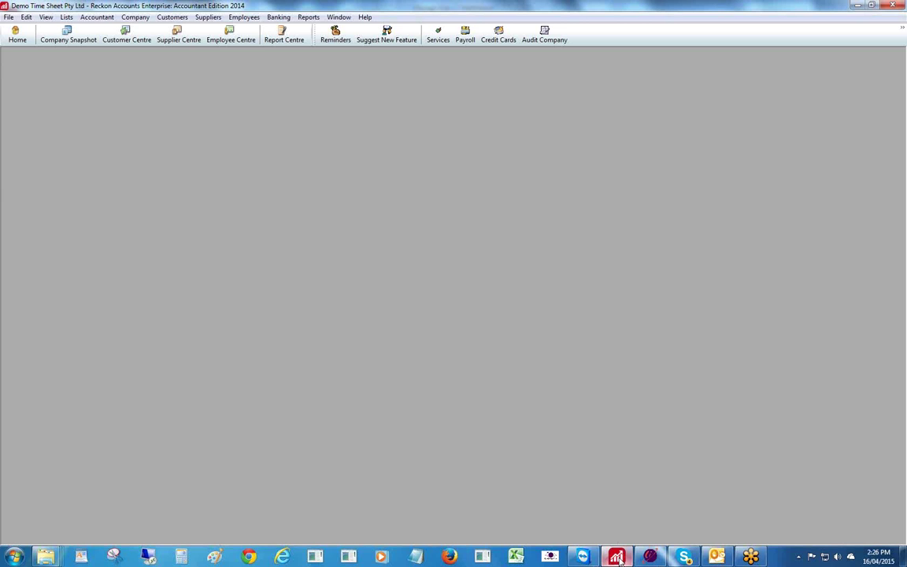
- Review the first employee's record in Reckon's Employee Centre, then return to the Manage User list
{"action": "left_click", "coordinate": [241, 18]}
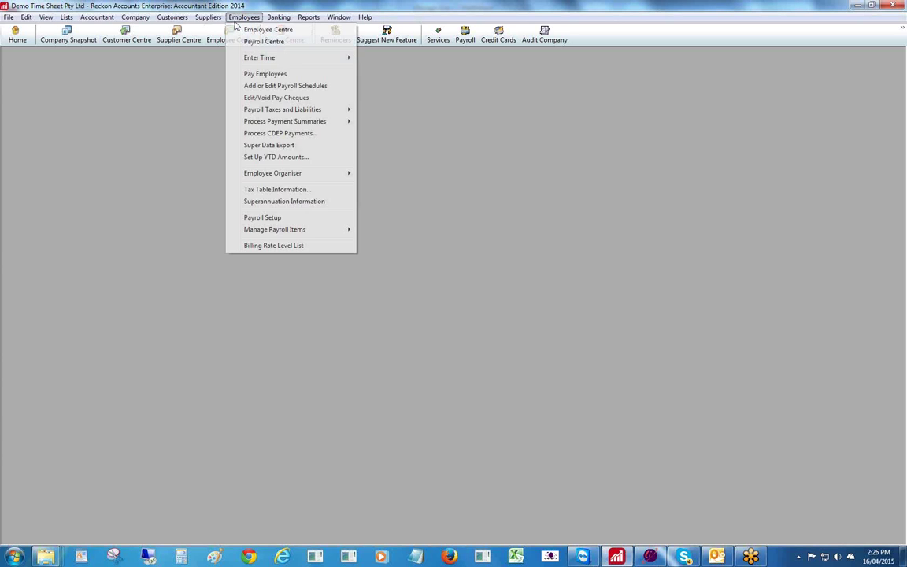
{"action": "left_click", "coordinate": [238, 29]}
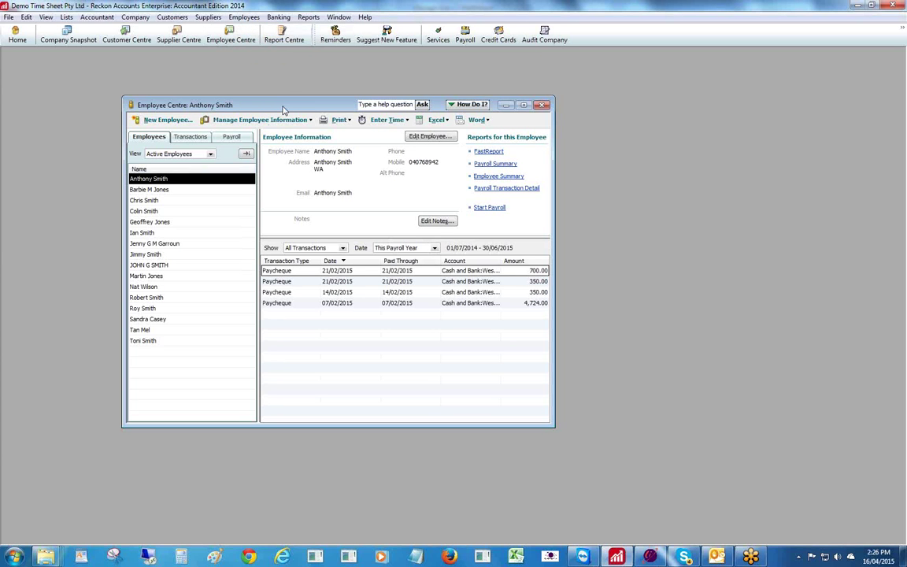
{"action": "left_click_drag", "start_coordinate": [283, 110], "coordinate": [297, 71]}
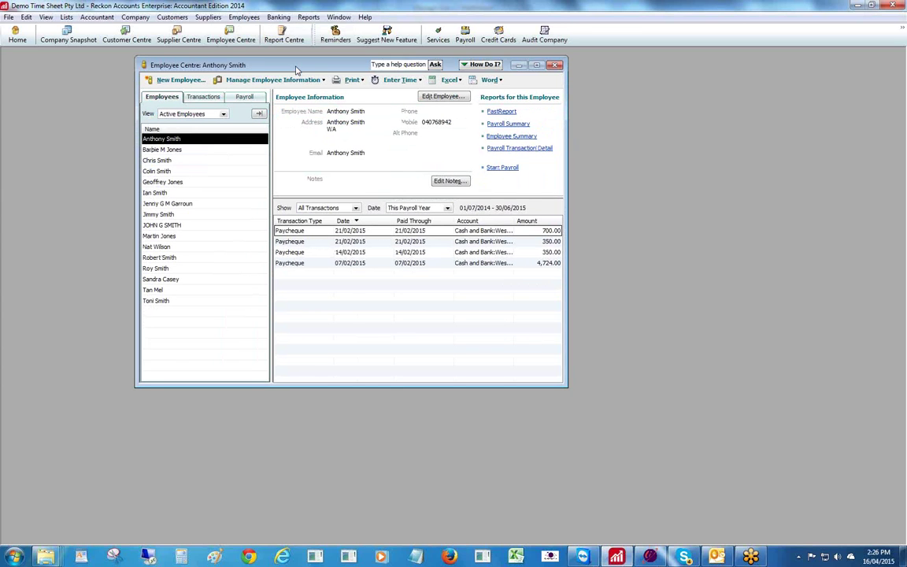
{"action": "double_click", "coordinate": [187, 142]}
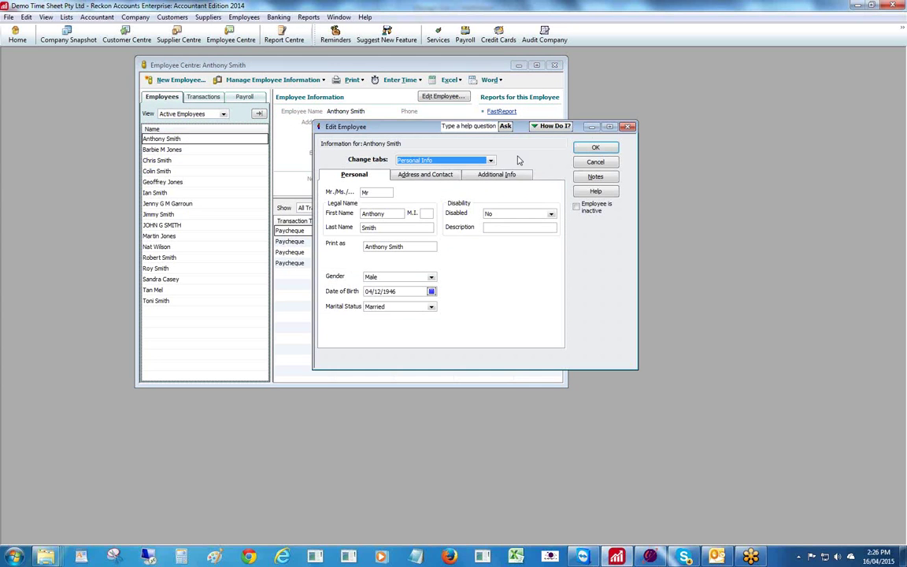
{"action": "left_click", "coordinate": [595, 148]}
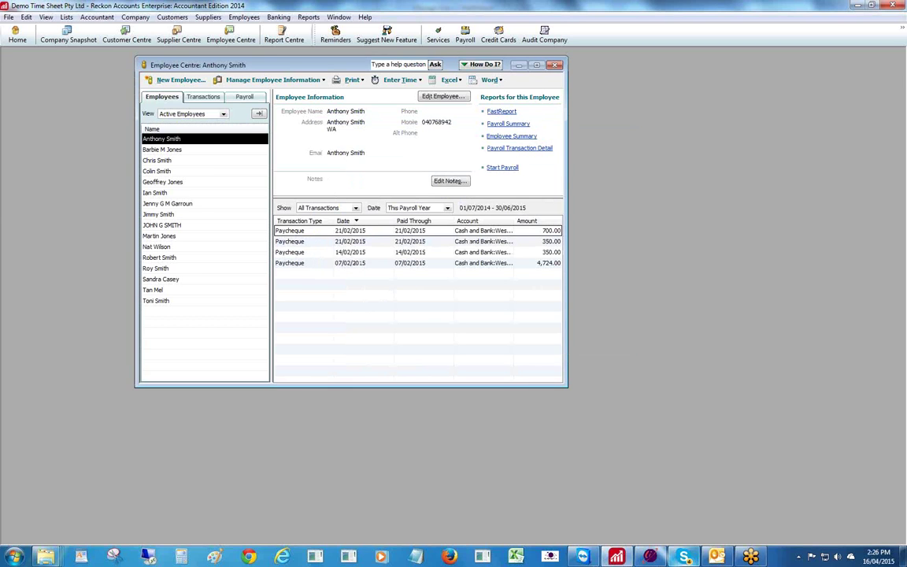
{"action": "key", "text": "alt+Tab"}
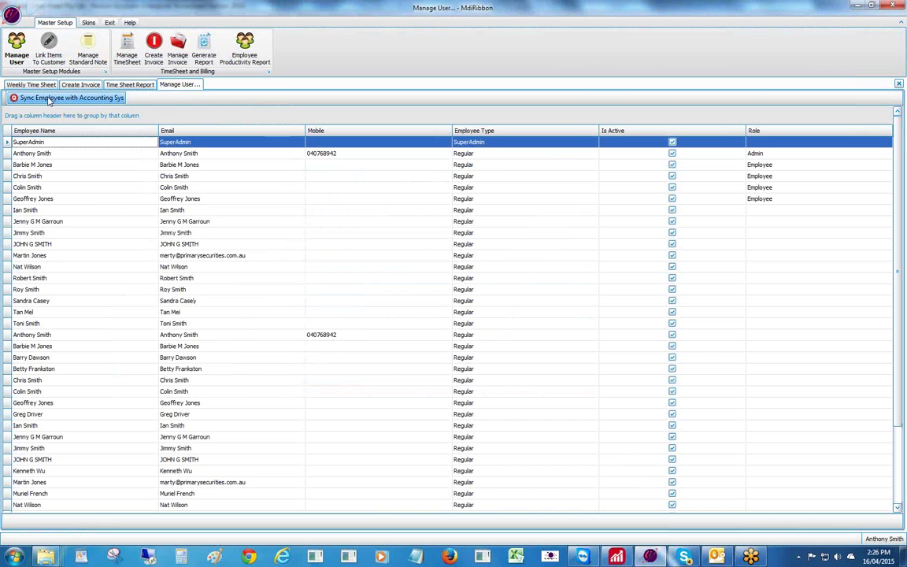
- Sync the employee list with Reckon and select the Admin user's row
{"action": "left_click", "coordinate": [49, 100]}
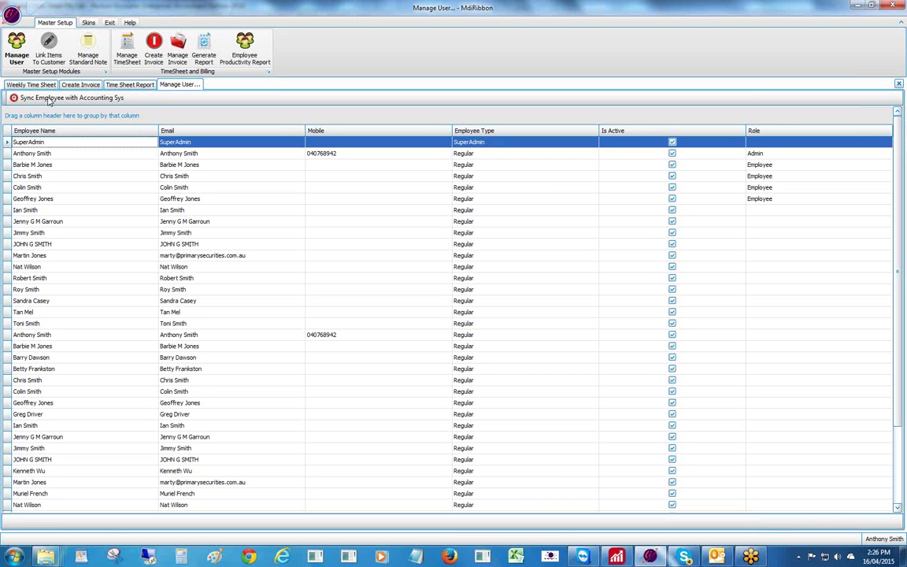
{"action": "left_click", "coordinate": [64, 155]}
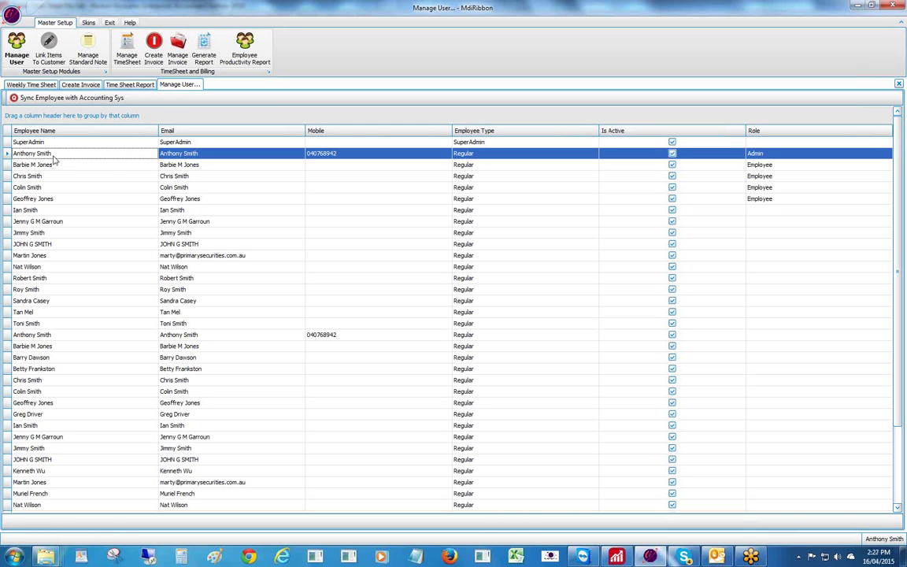
{"action": "right_click", "coordinate": [57, 156]}
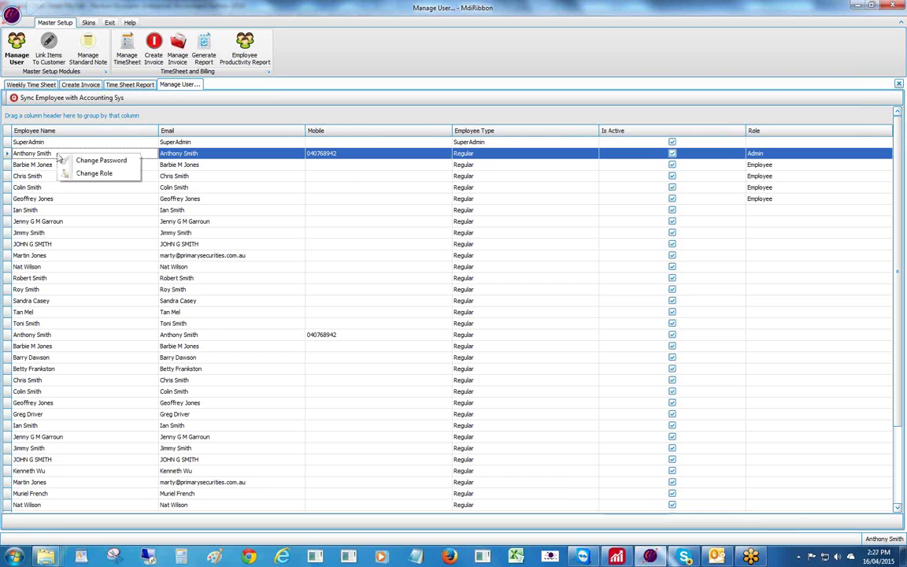
{"action": "left_click", "coordinate": [96, 173]}
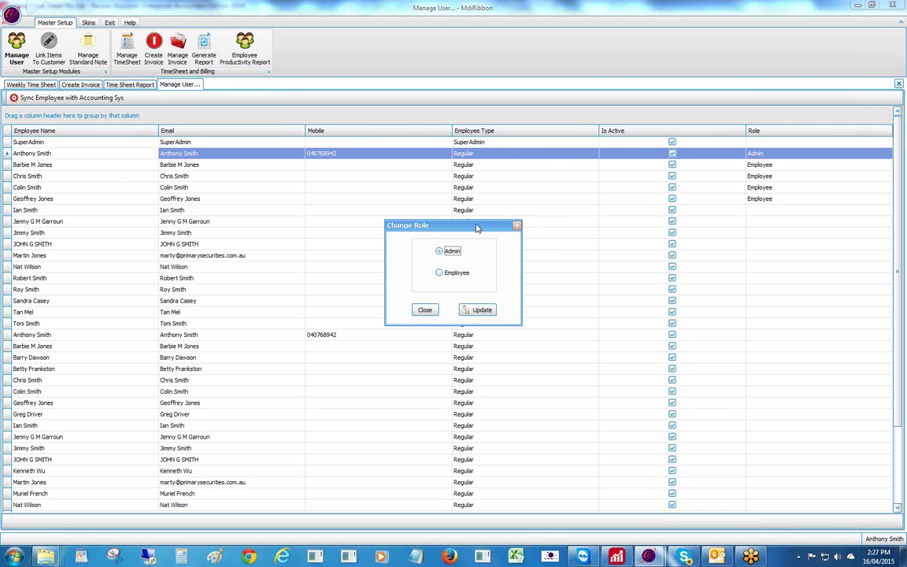
{"action": "left_click_drag", "start_coordinate": [477, 228], "coordinate": [458, 161]}
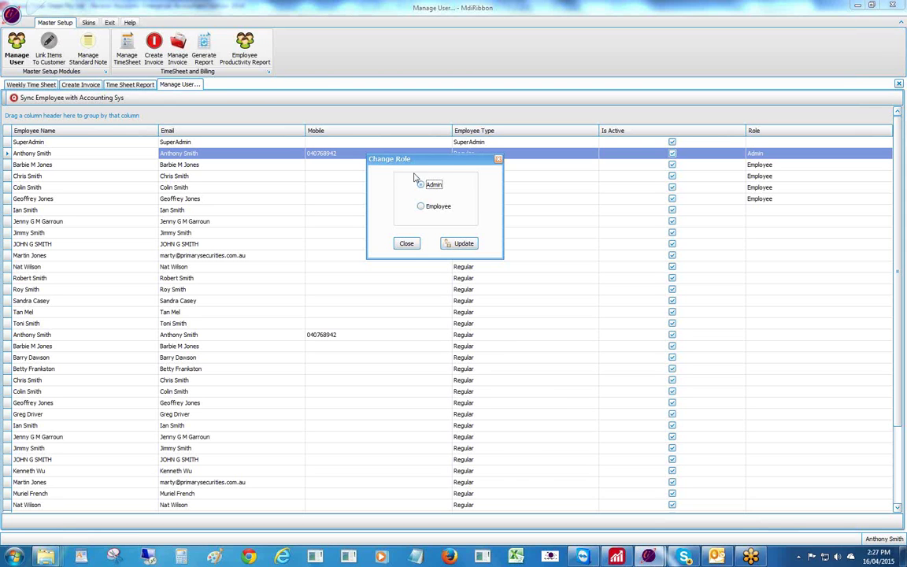
{"action": "left_click", "coordinate": [406, 243]}
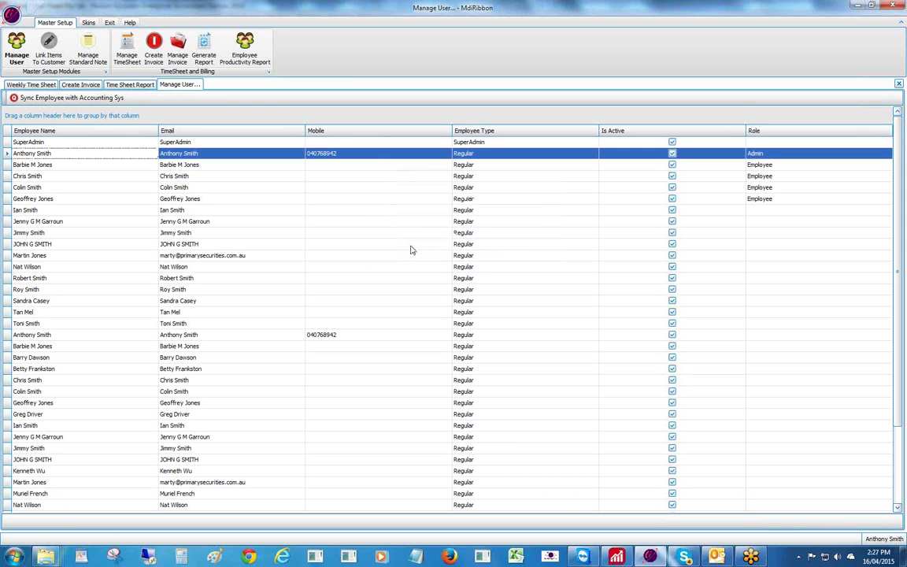
{"action": "left_click", "coordinate": [757, 176]}
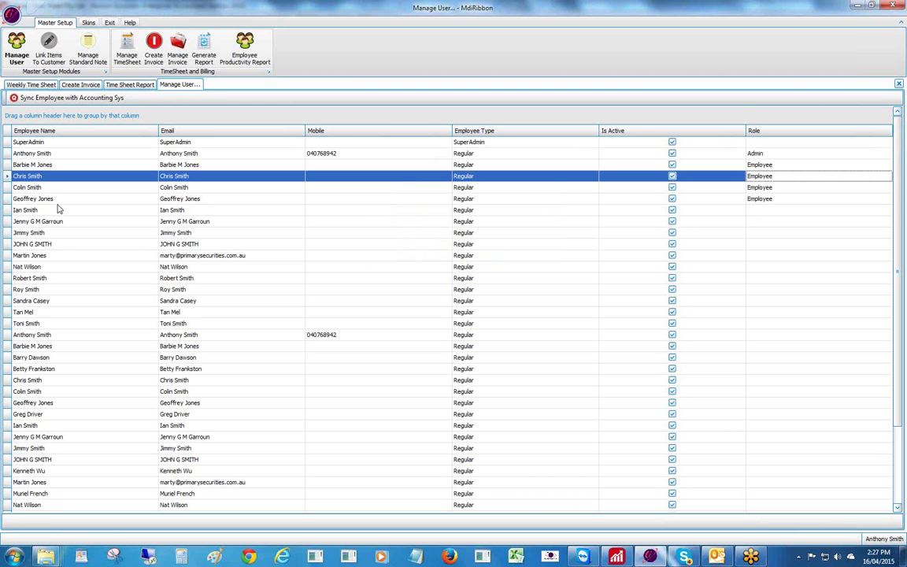
{"action": "right_click", "coordinate": [70, 179]}
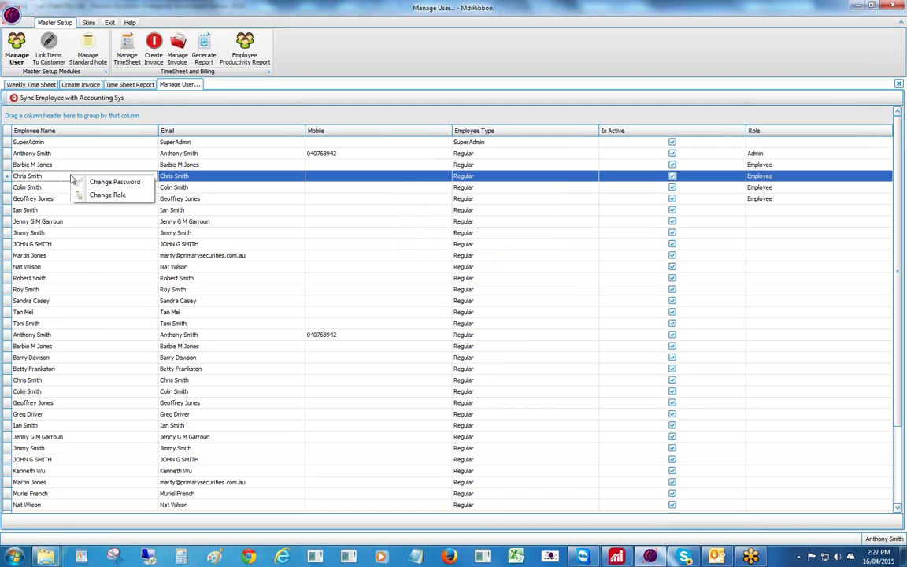
{"action": "left_click", "coordinate": [110, 194]}
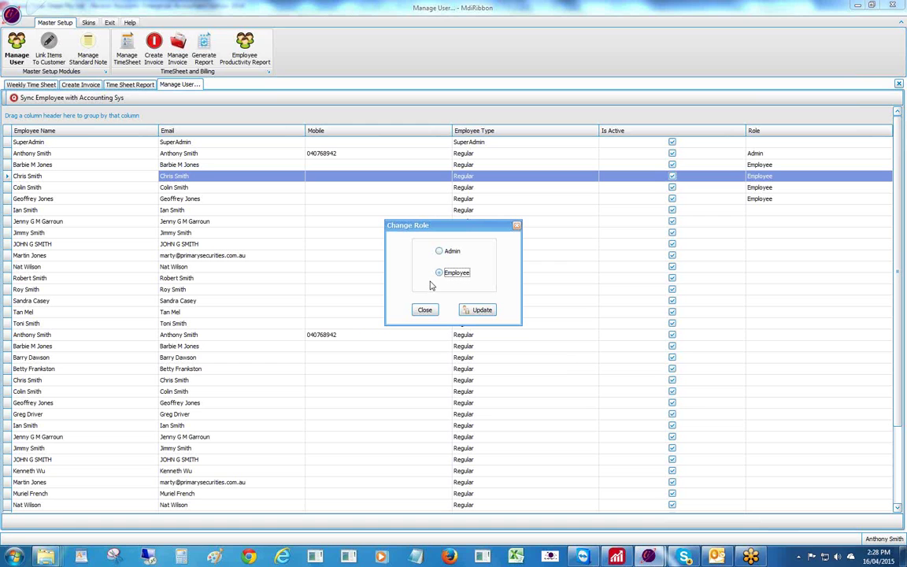
{"action": "left_click", "coordinate": [425, 309]}
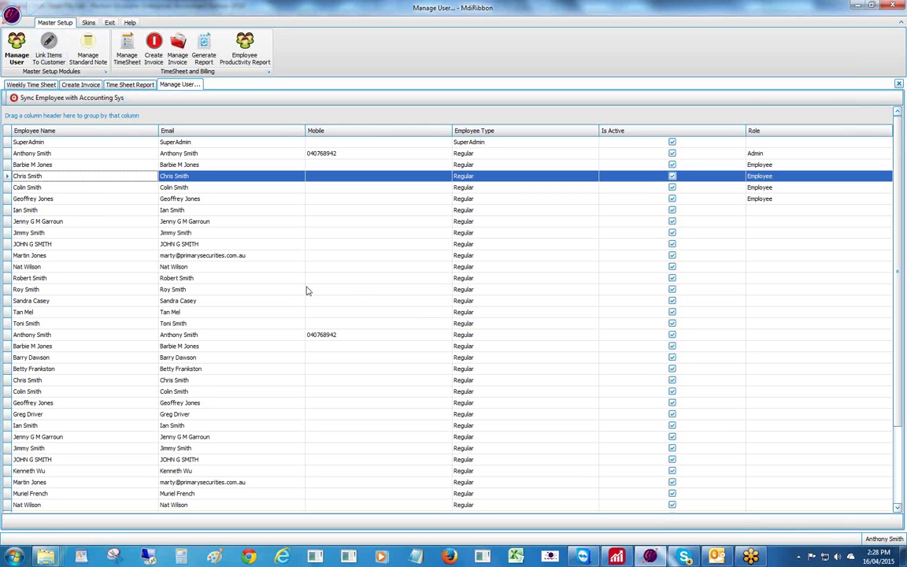
{"action": "left_click", "coordinate": [203, 189]}
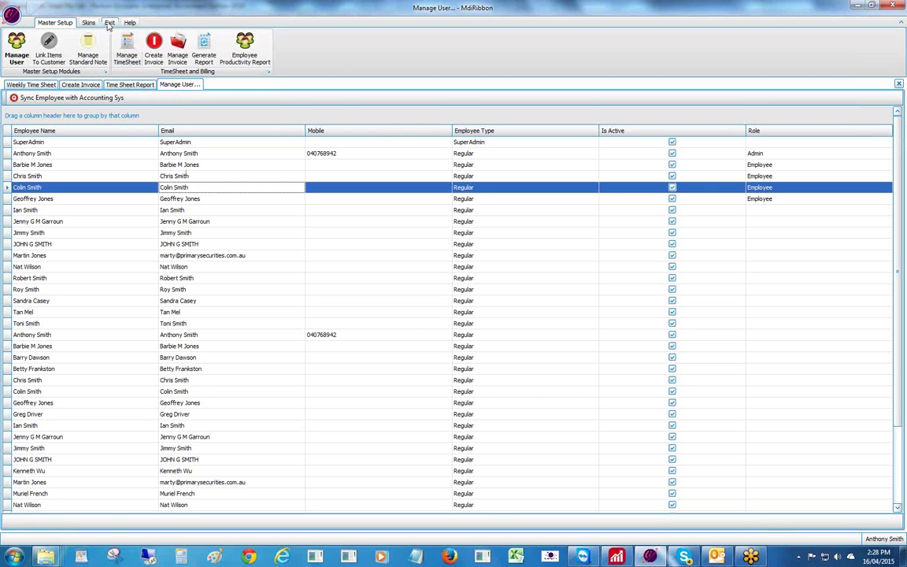
- Exit the timesheet application, confirming the close
{"action": "left_click", "coordinate": [109, 23]}
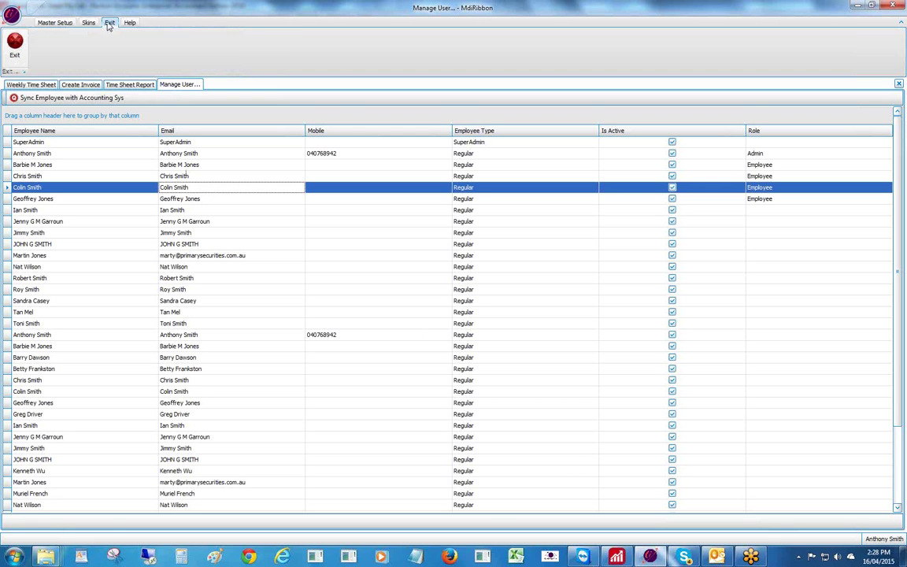
{"action": "left_click", "coordinate": [14, 47]}
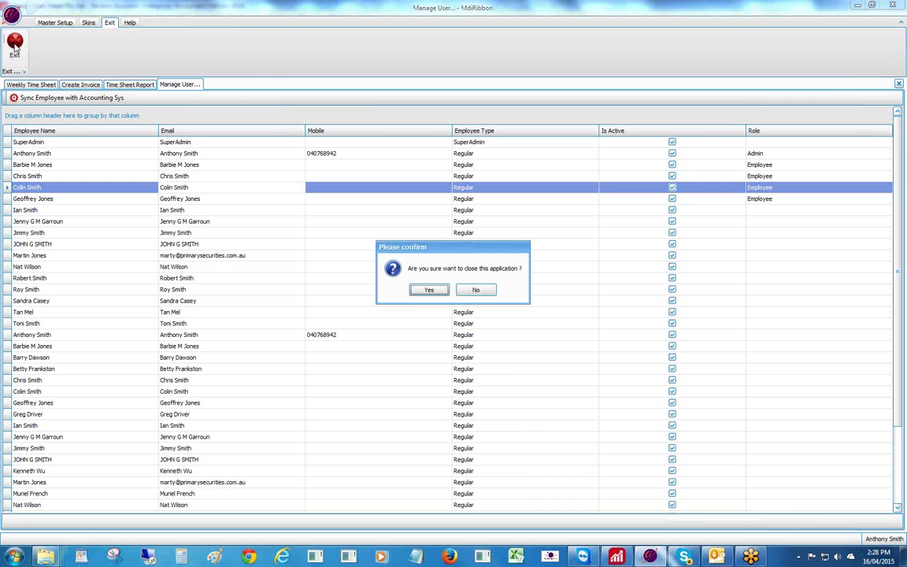
{"action": "left_click", "coordinate": [423, 291]}
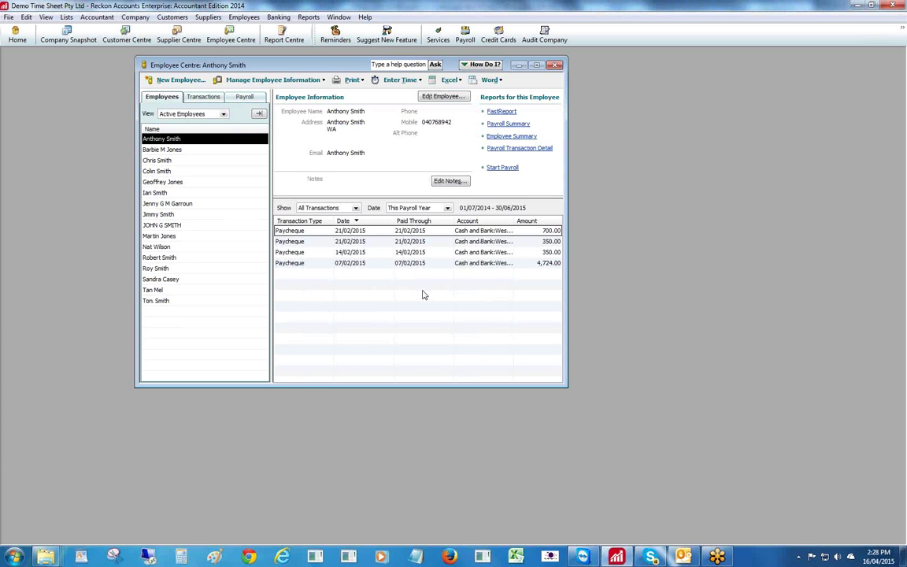
- Relaunch QBTimeSheetHourly and log in with the employee's email and password
{"action": "left_click", "coordinate": [16, 557]}
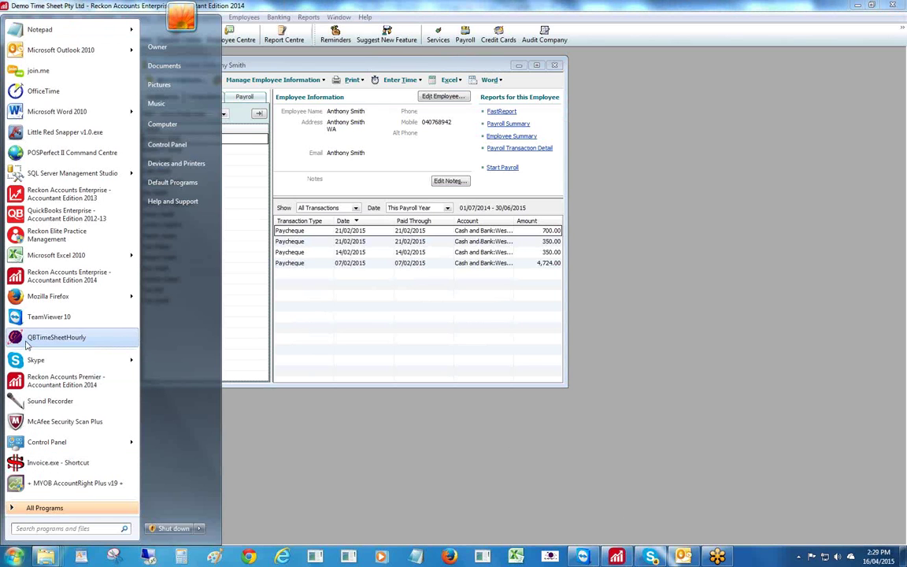
{"action": "left_click", "coordinate": [26, 342]}
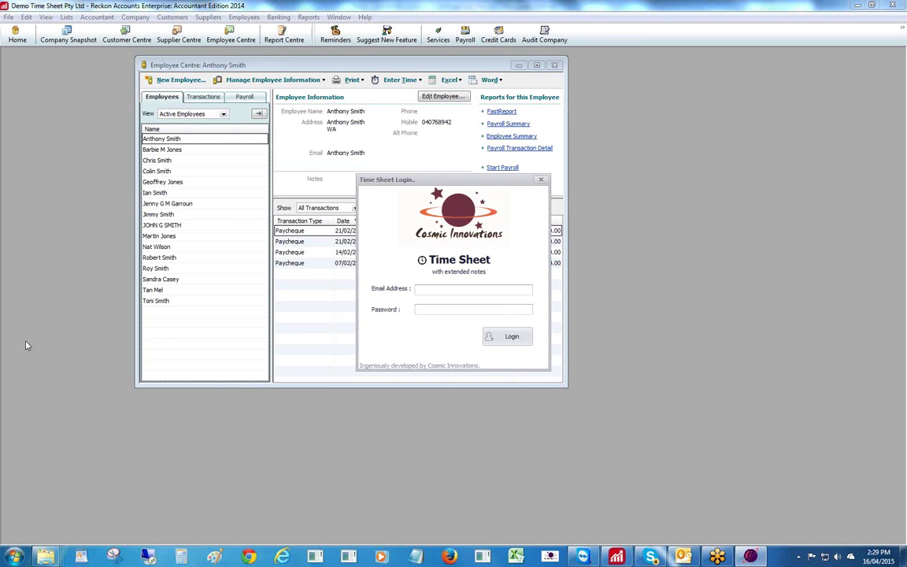
{"action": "key", "text": "Caps_Lock"}
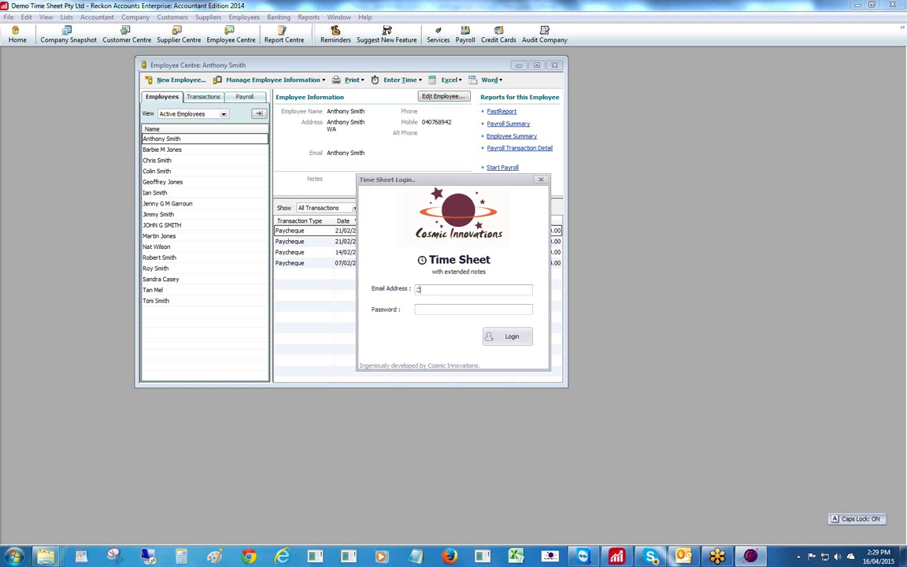
{"action": "key", "text": "Tab"}
{"action": "type", "text": "*****"}
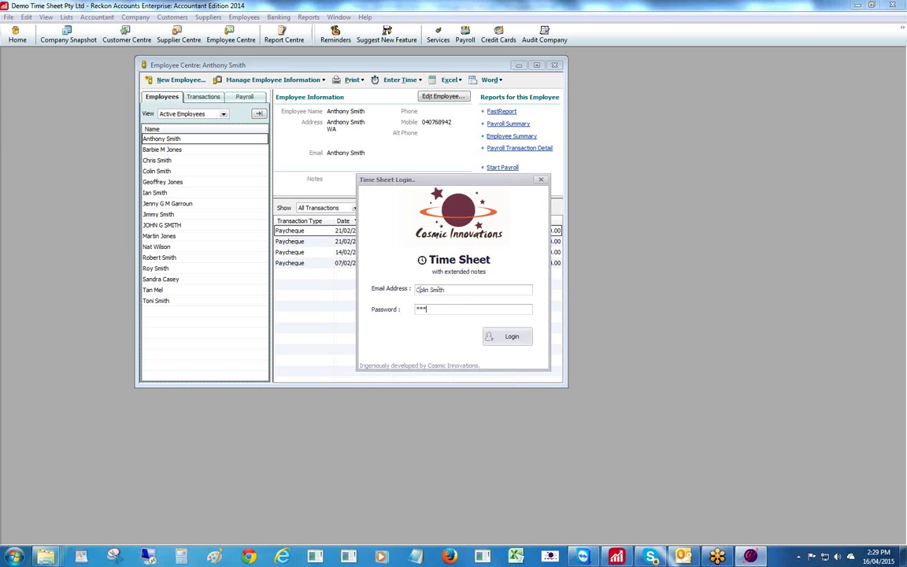
{"action": "left_click", "coordinate": [511, 338]}
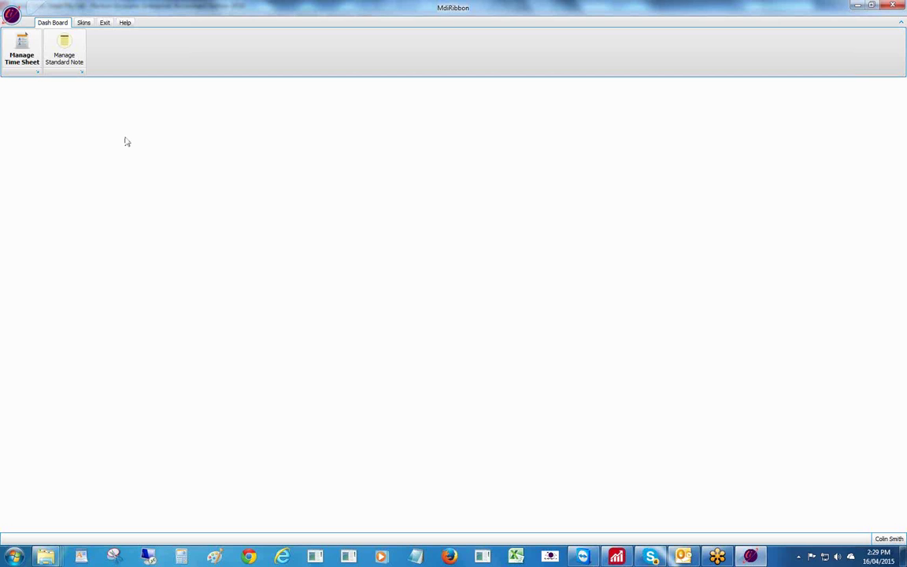
- Open the employee timesheet and pick the week of May 24 to May 30 2015
{"action": "left_click", "coordinate": [24, 49]}
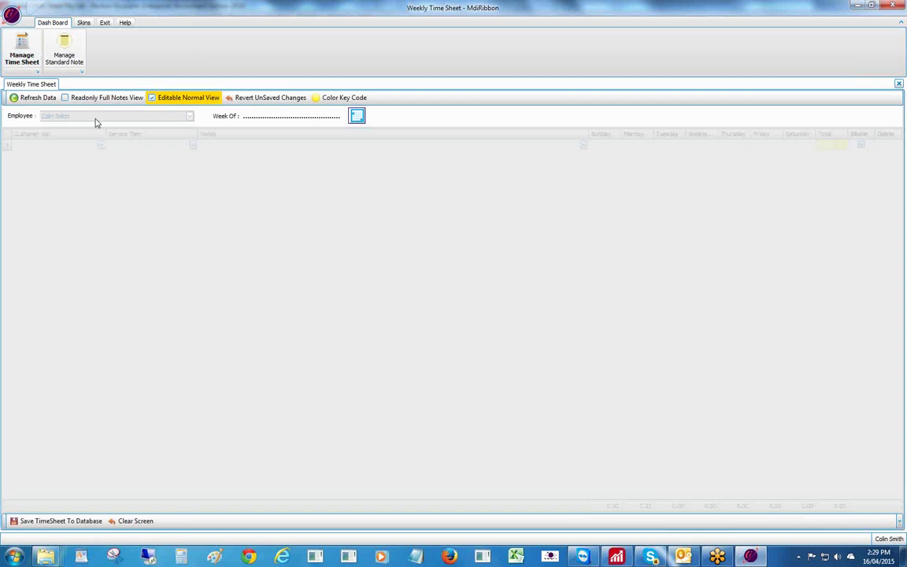
{"action": "left_click", "coordinate": [357, 116]}
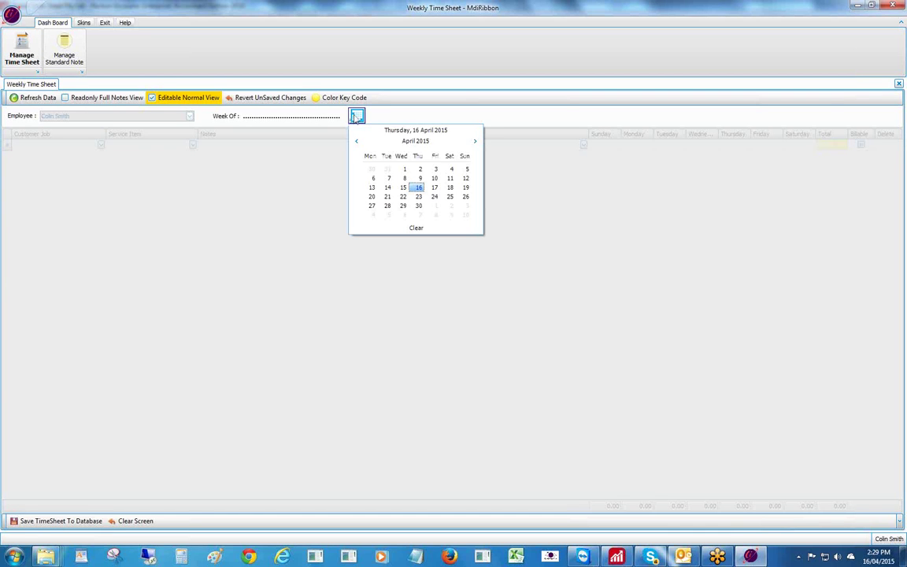
{"action": "left_click", "coordinate": [474, 143]}
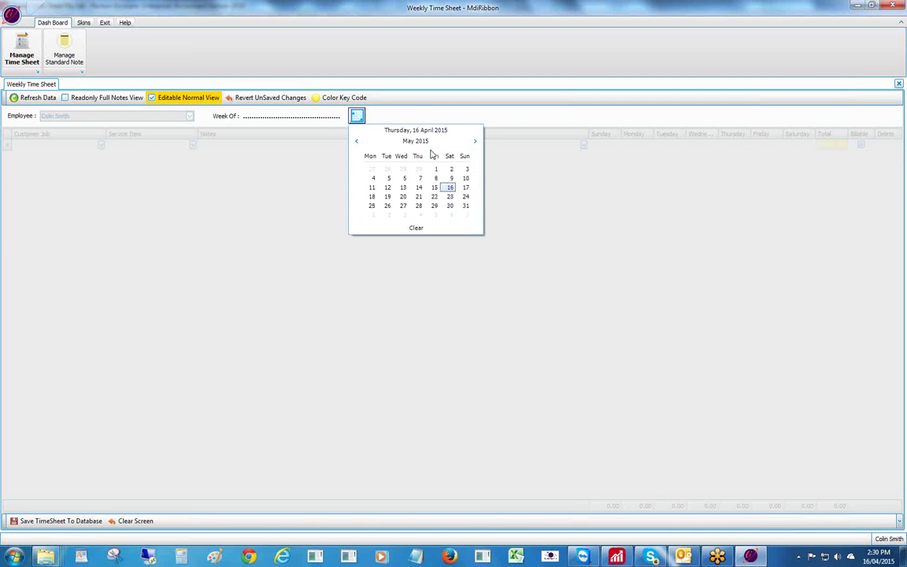
{"action": "left_click", "coordinate": [468, 198]}
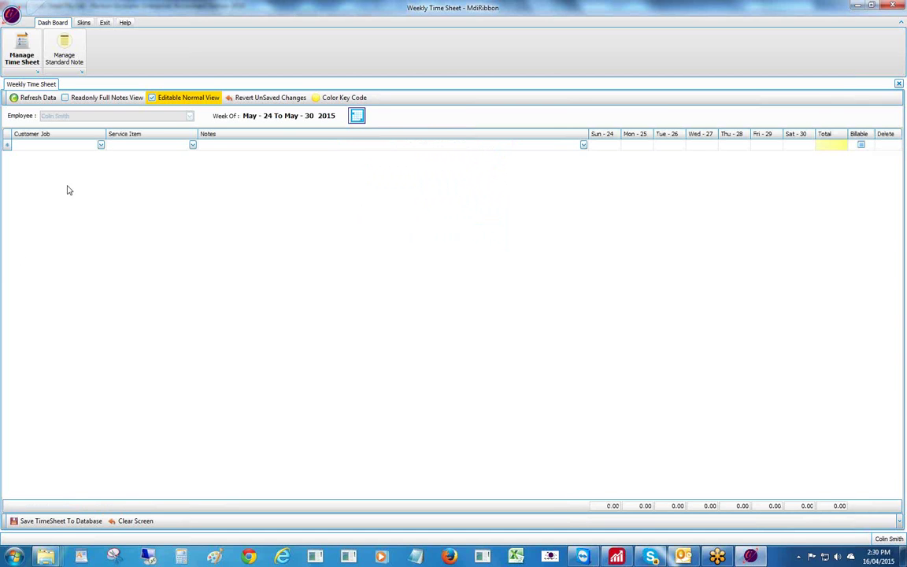
{"action": "left_click", "coordinate": [100, 144]}
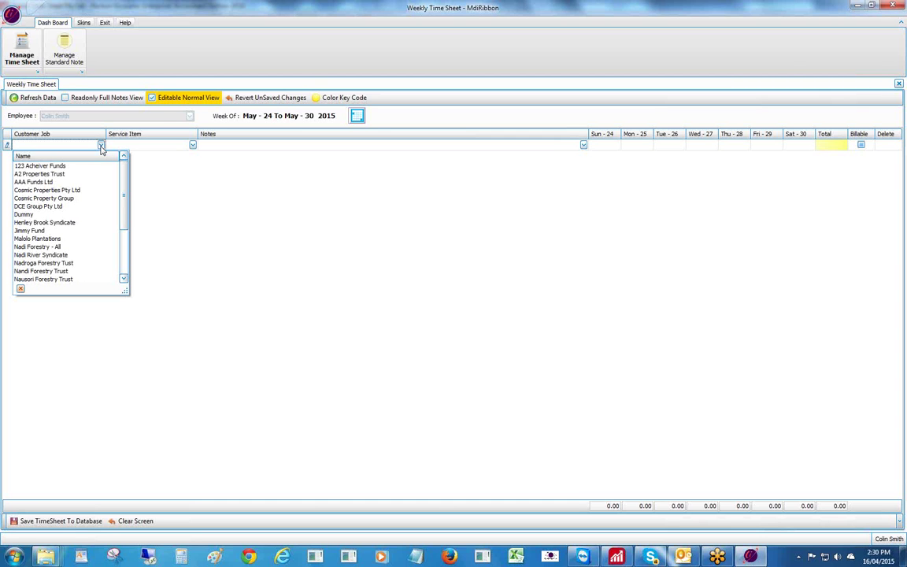
- Set the first row's customer job to 123 Acheiver Funds
{"action": "left_click", "coordinate": [54, 167]}
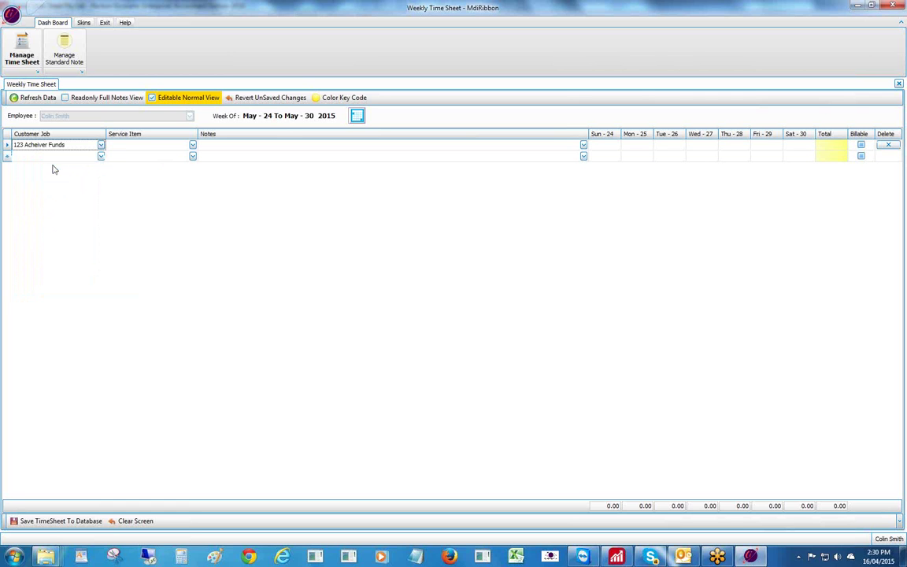
{"action": "left_click", "coordinate": [192, 145]}
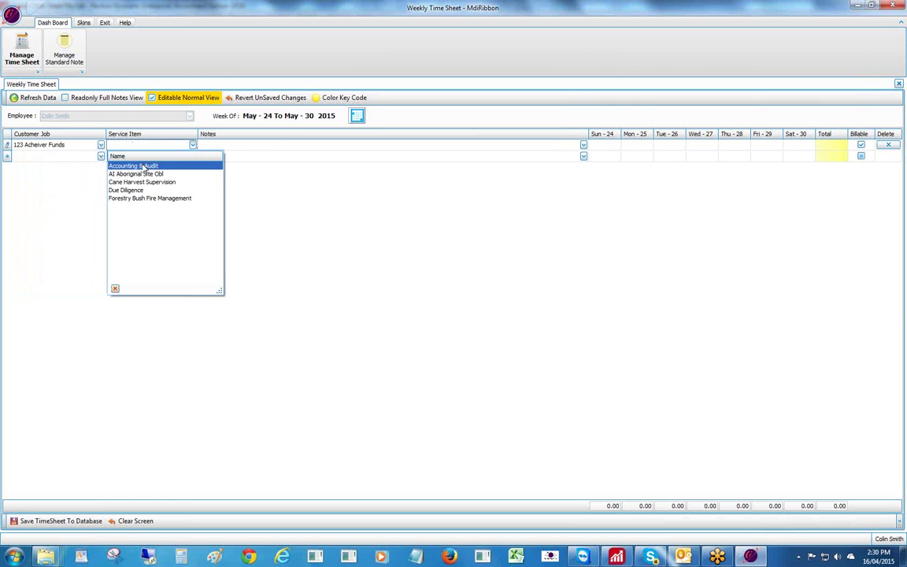
- Give row one the Accounting & Audit service and the Accounting (bookkeeping)1--23 standard note
{"action": "left_click", "coordinate": [143, 167]}
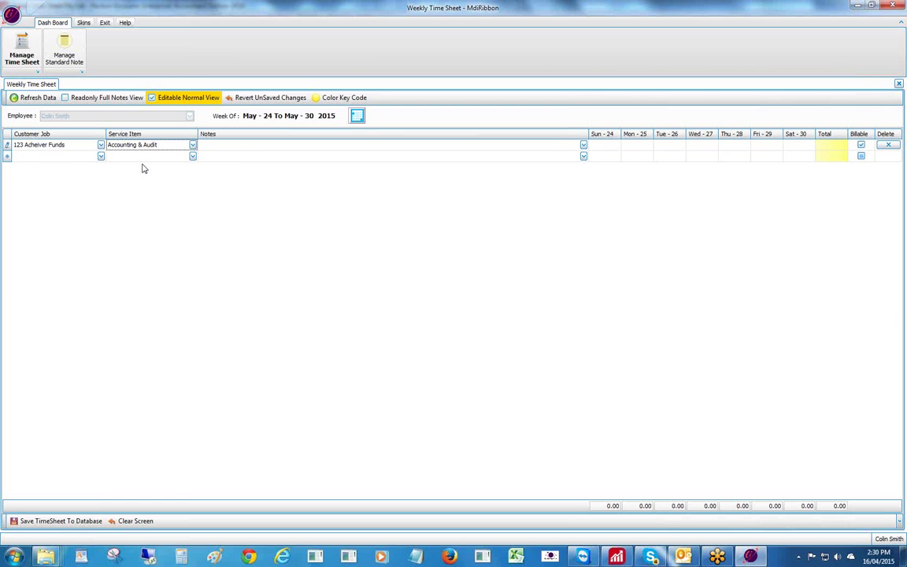
{"action": "left_click", "coordinate": [249, 147]}
{"action": "left_click", "coordinate": [249, 147]}
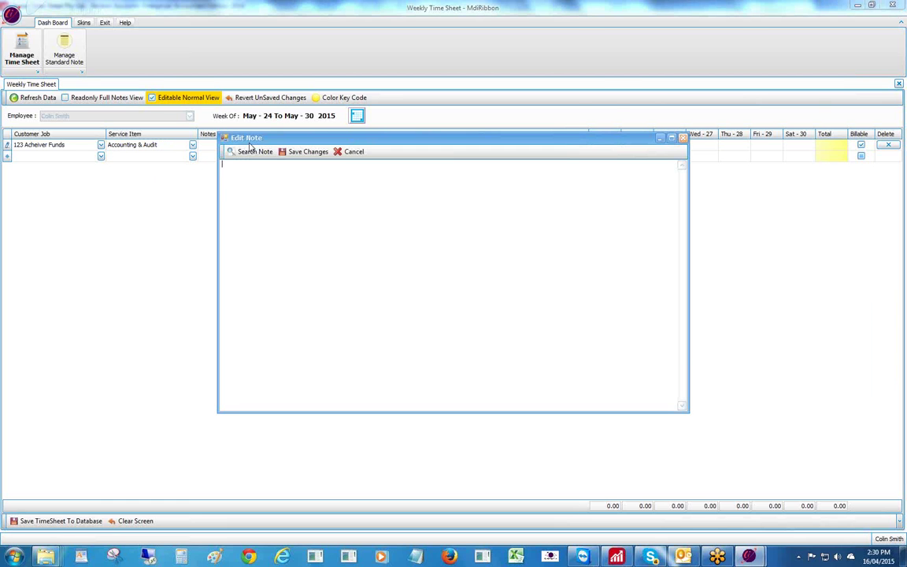
{"action": "left_click", "coordinate": [239, 152]}
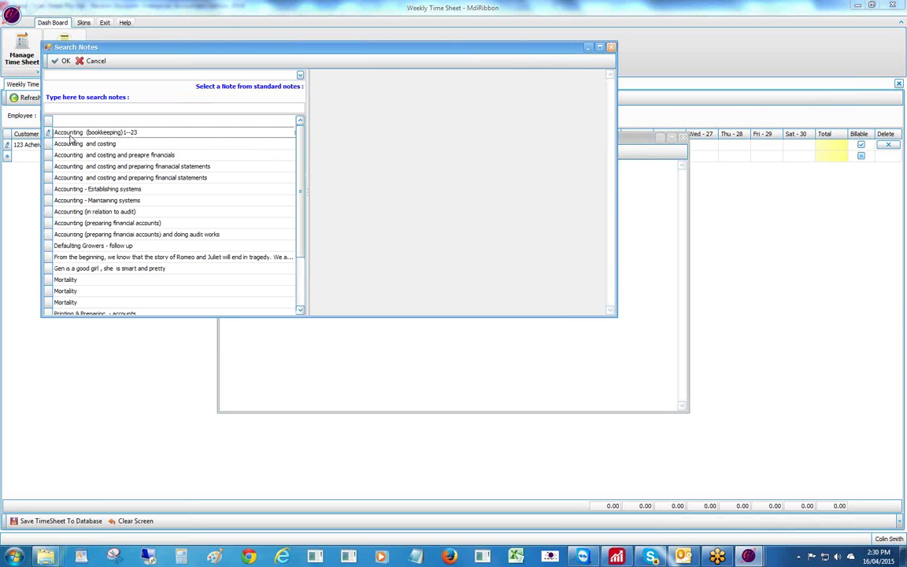
{"action": "left_click", "coordinate": [45, 131]}
{"action": "left_click", "coordinate": [56, 61]}
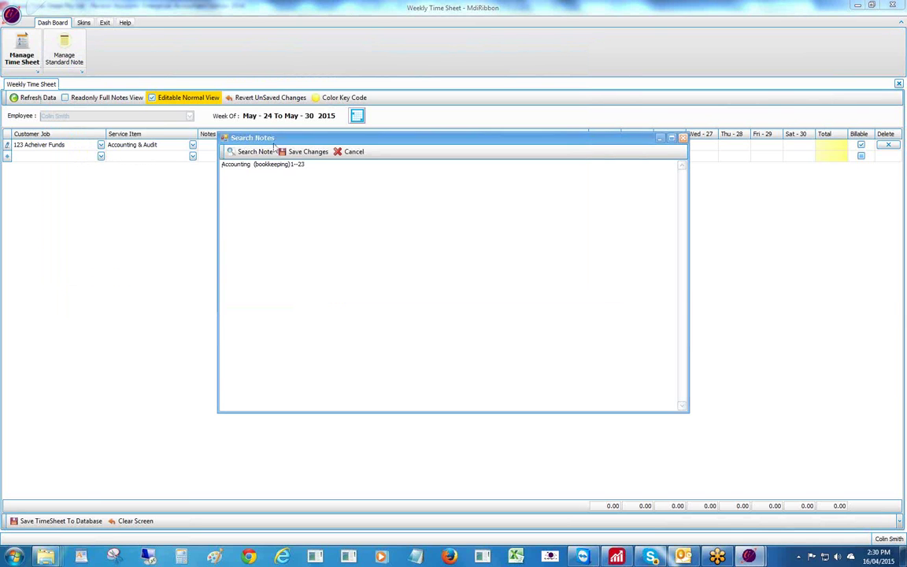
{"action": "left_click", "coordinate": [298, 152]}
- Enter 5 hours for every day Sunday through Saturday, totalling 35.00
{"action": "left_click", "coordinate": [598, 146]}
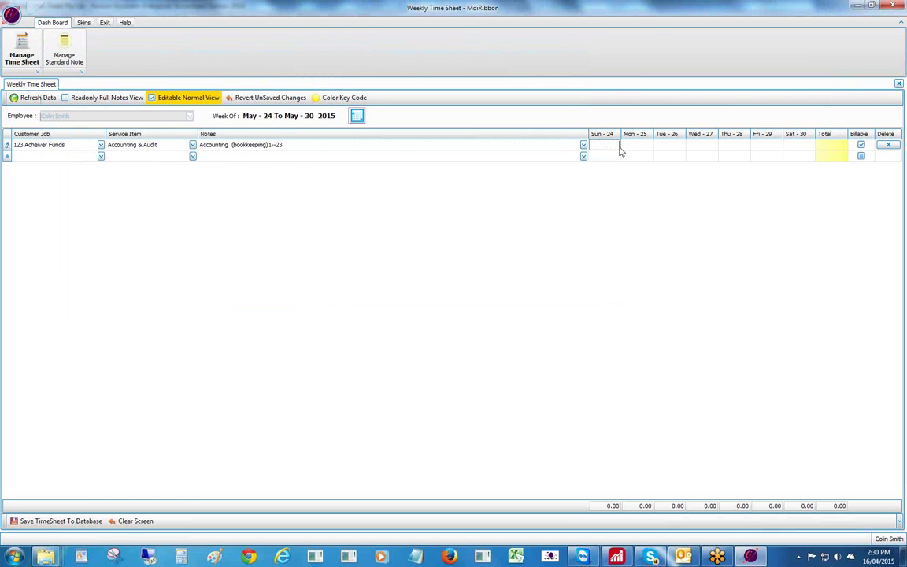
{"action": "type", "text": "5"}
{"action": "key", "text": "Tab"}
{"action": "type", "text": "5"}
{"action": "key", "text": "Tab"}
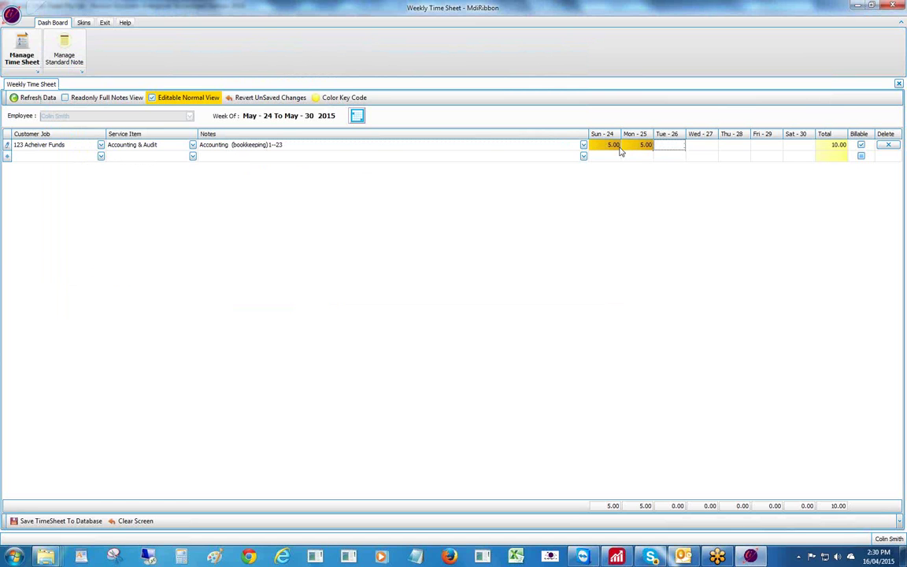
{"action": "type", "text": "5"}
{"action": "key", "text": "Tab"}
{"action": "type", "text": "5"}
{"action": "key", "text": "Tab"}
{"action": "type", "text": "5"}
{"action": "key", "text": "Tab"}
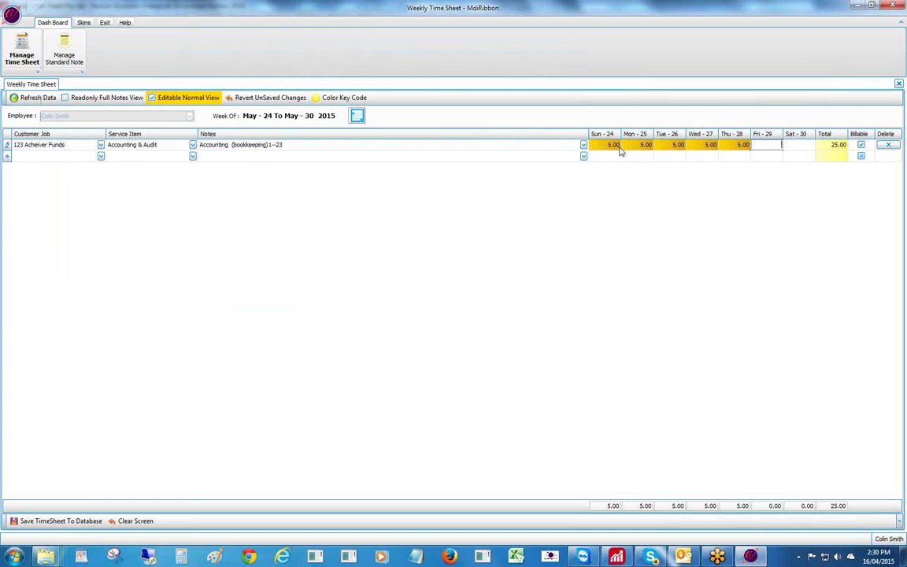
{"action": "type", "text": "5"}
{"action": "key", "text": "Tab"}
{"action": "type", "text": "5"}
{"action": "key", "text": "Tab"}
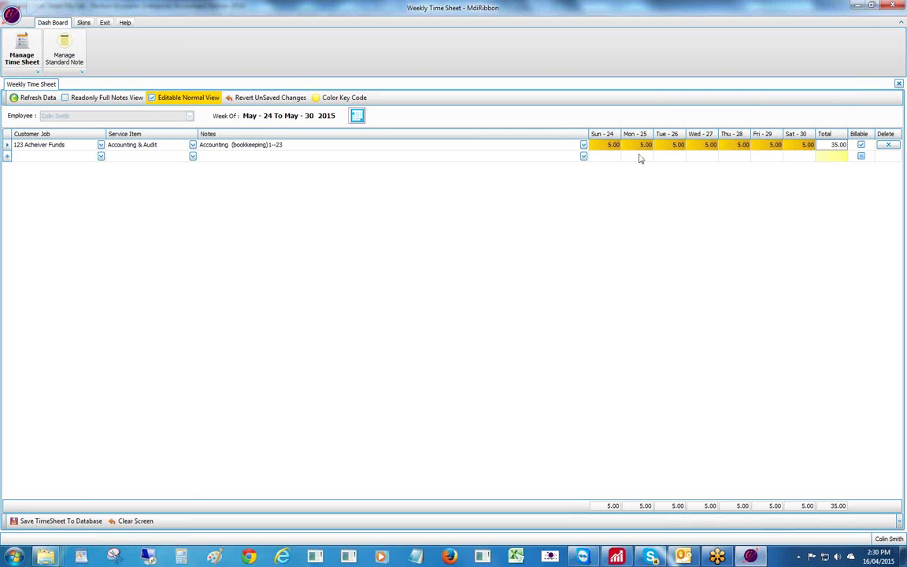
- Set row two to customer A2 Properties Trust with service AI Aboriginal Site Obl
{"action": "left_click", "coordinate": [101, 156]}
{"action": "left_click", "coordinate": [57, 187]}
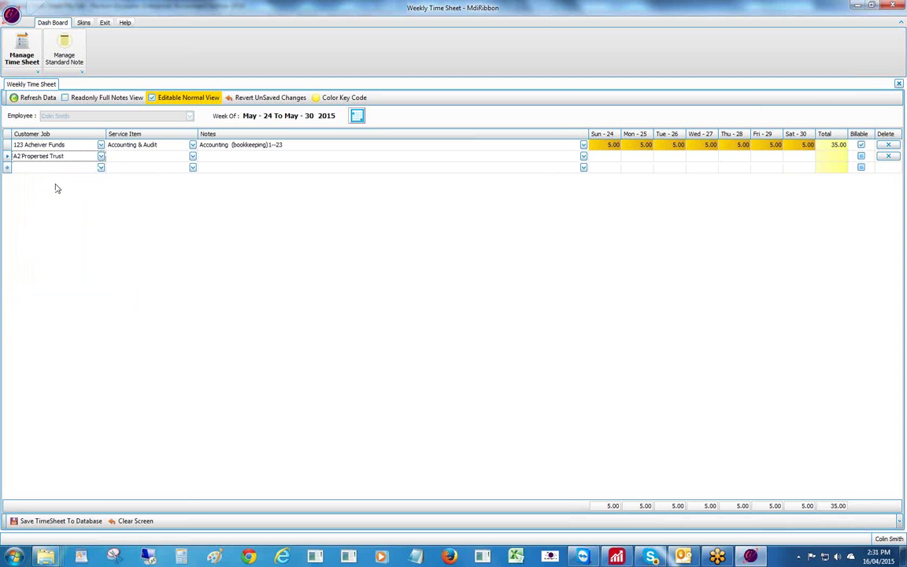
{"action": "left_click", "coordinate": [118, 158]}
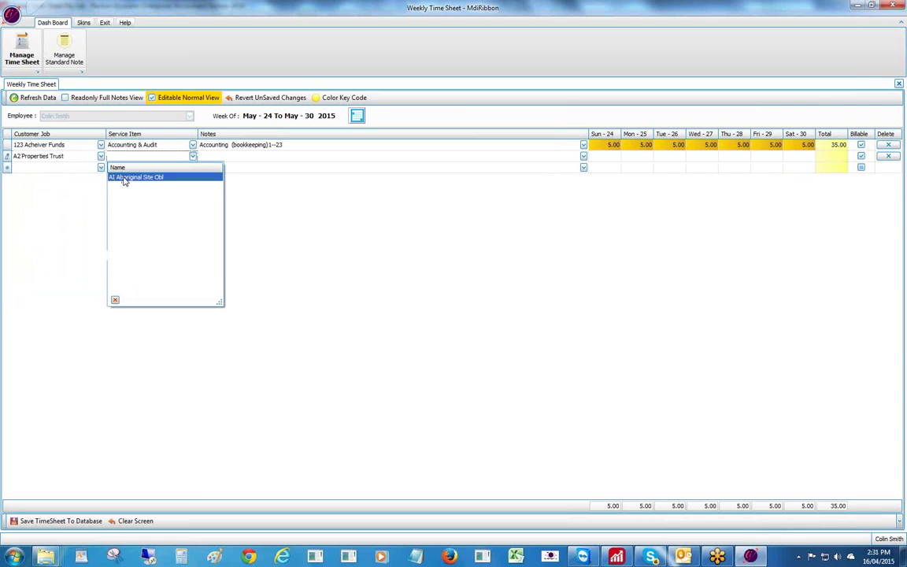
{"action": "left_click", "coordinate": [125, 180]}
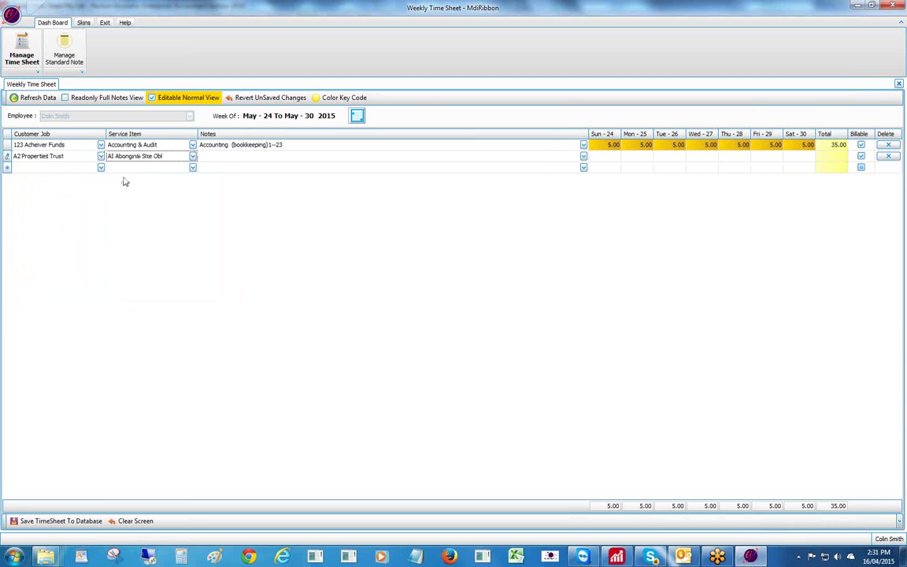
- Attach the Accounting and costing standard note to row two
{"action": "left_click", "coordinate": [206, 155]}
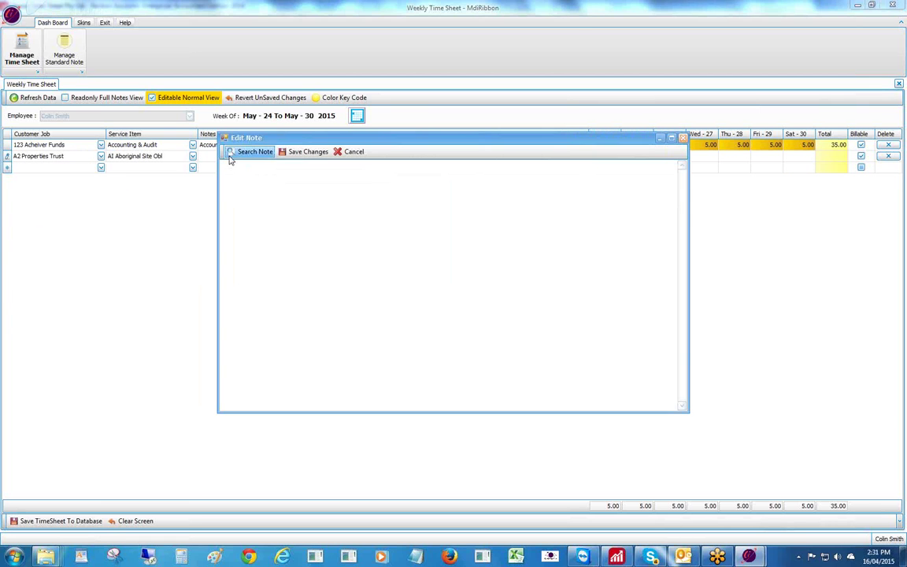
{"action": "left_click", "coordinate": [231, 157]}
{"action": "left_click", "coordinate": [327, 104]}
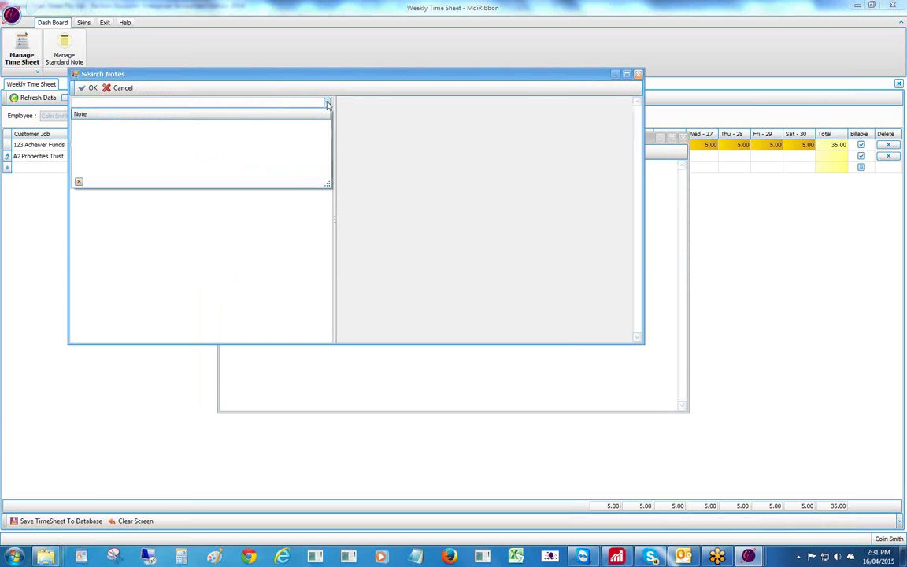
{"action": "left_click", "coordinate": [328, 104]}
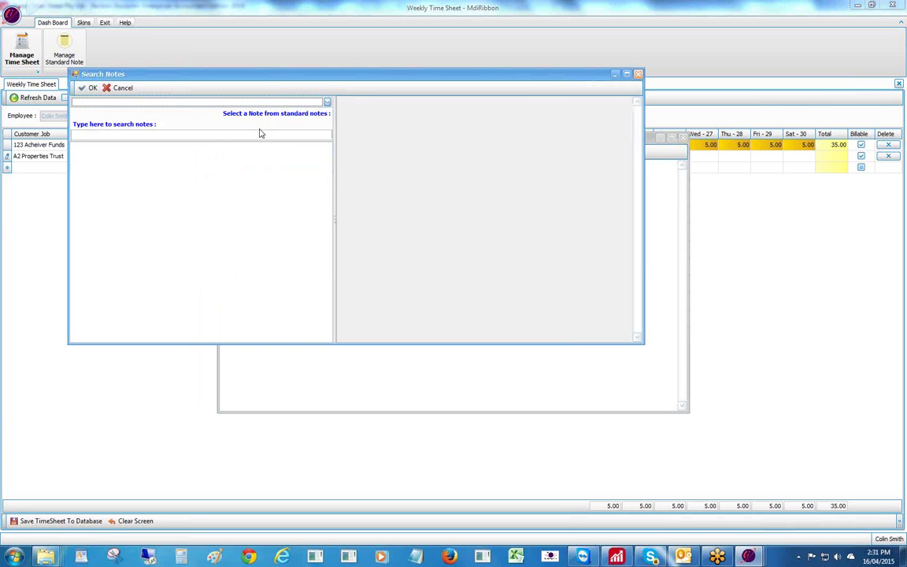
{"action": "left_click", "coordinate": [213, 136]}
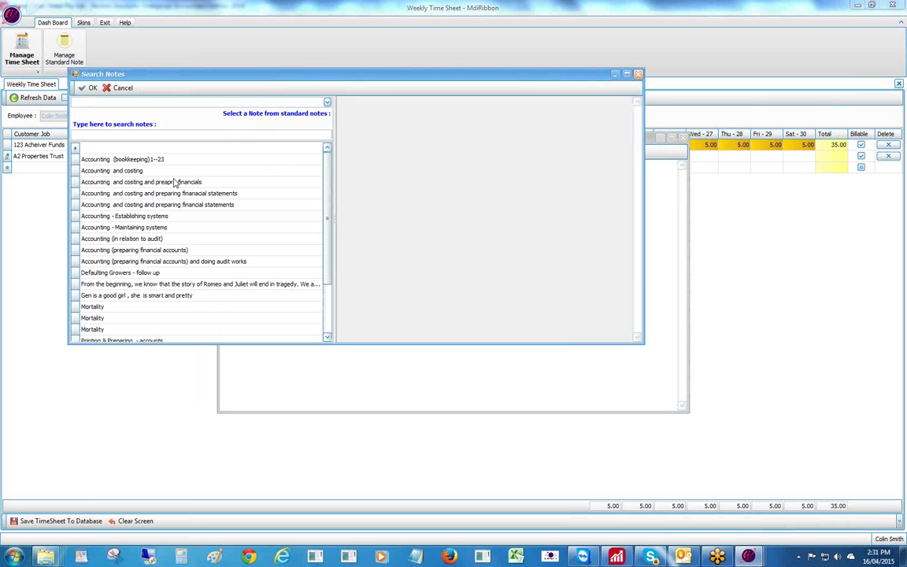
{"action": "left_click", "coordinate": [92, 171]}
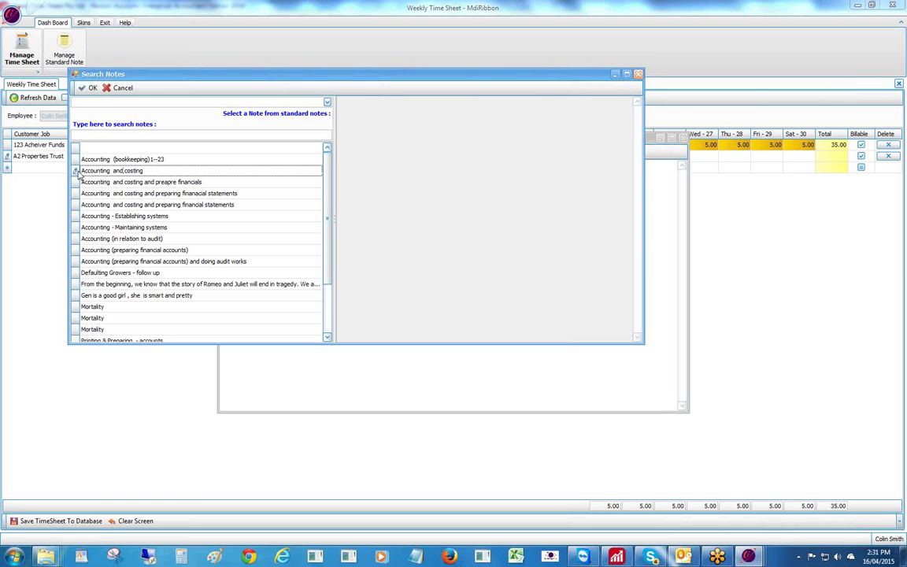
{"action": "left_click", "coordinate": [75, 170]}
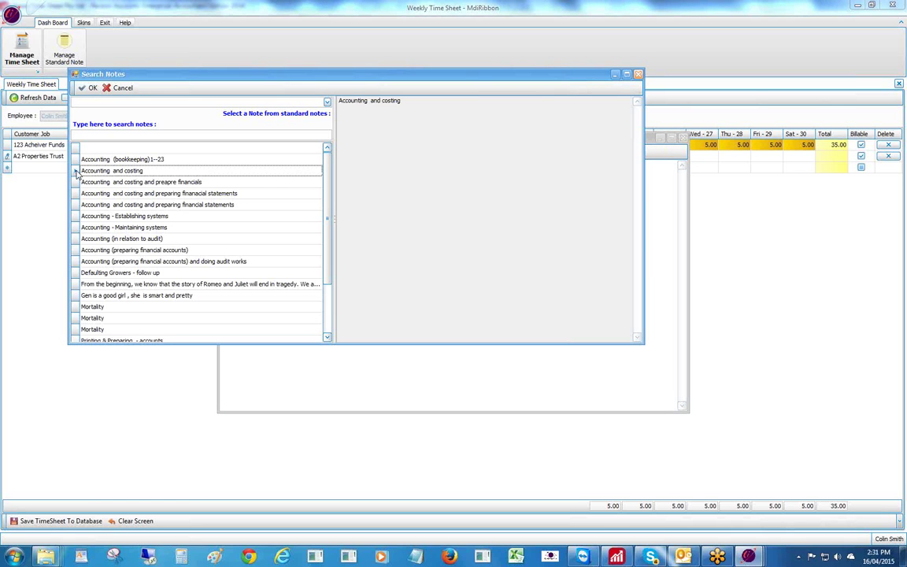
{"action": "left_click", "coordinate": [89, 87]}
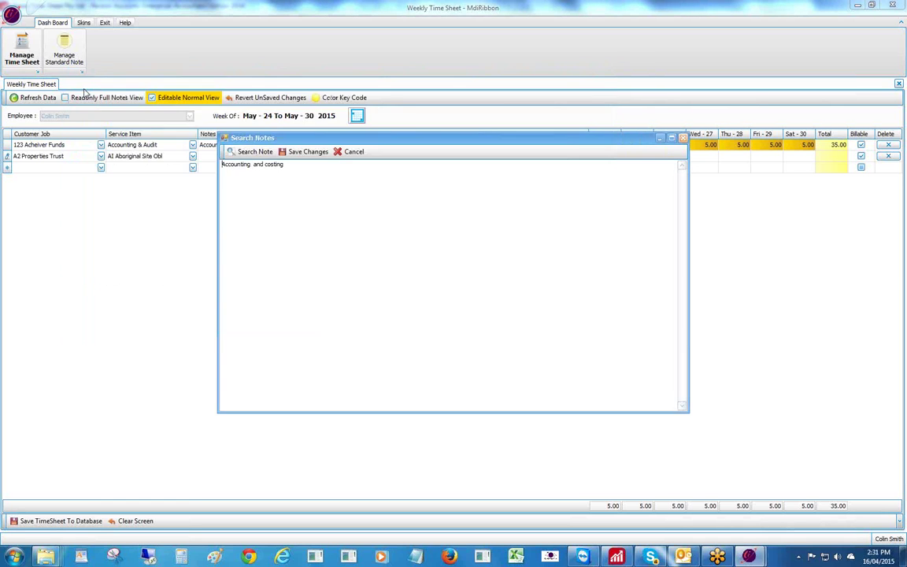
{"action": "left_click", "coordinate": [298, 151]}
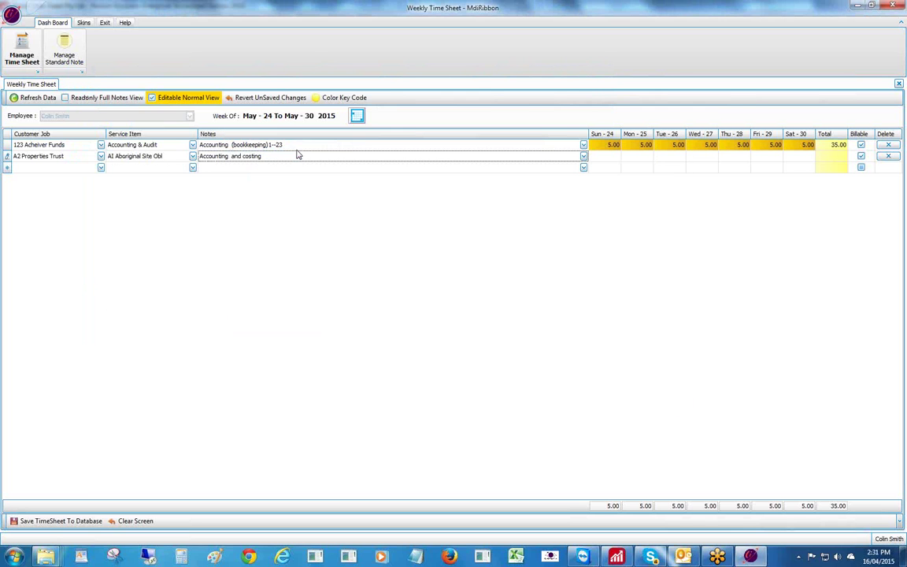
{"action": "left_click", "coordinate": [610, 156]}
- Enter row two's hours 2, 3, 5, 1, 2, 2, 2 for Sunday through Saturday
{"action": "type", "text": "2"}
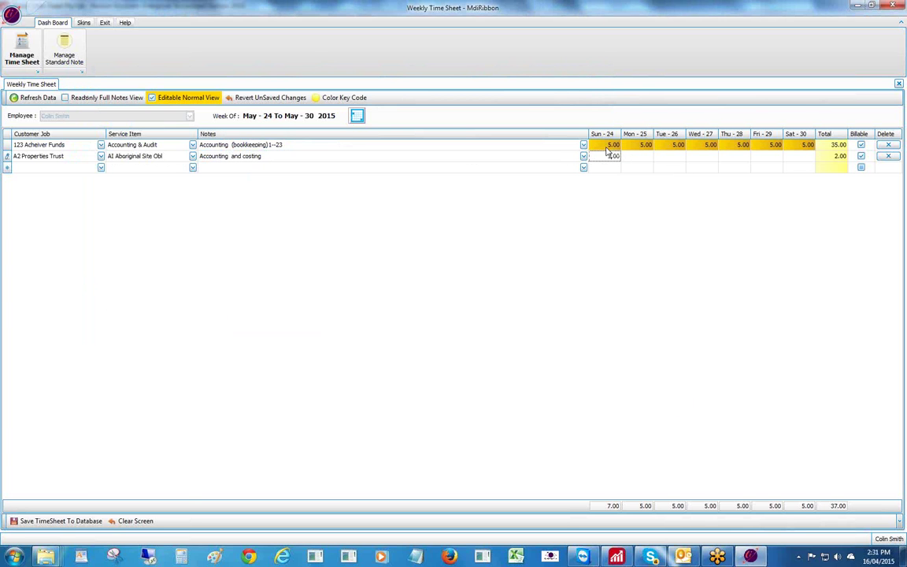
{"action": "key", "text": "Tab"}
{"action": "type", "text": "3"}
{"action": "key", "text": "Tab"}
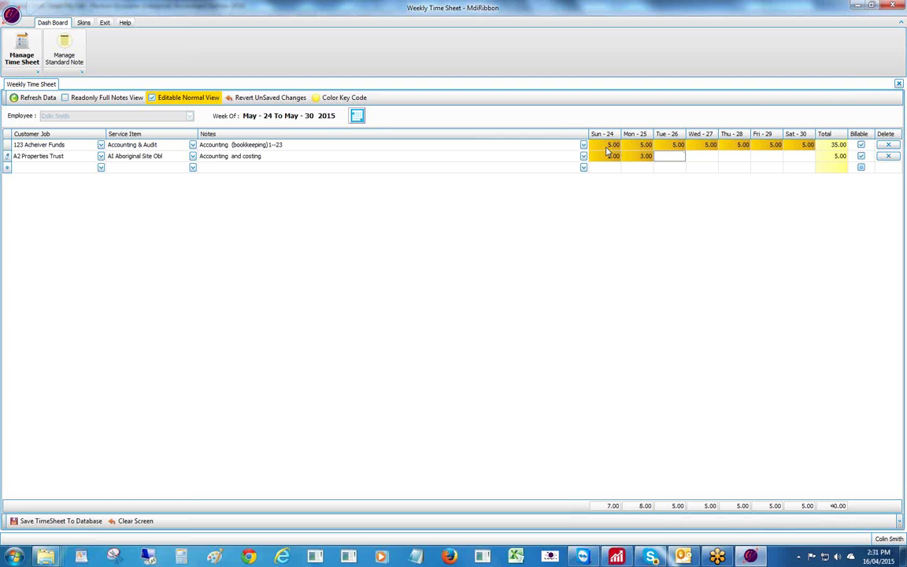
{"action": "type", "text": "5"}
{"action": "key", "text": "Tab"}
{"action": "type", "text": "1"}
{"action": "key", "text": "Tab"}
{"action": "type", "text": "2"}
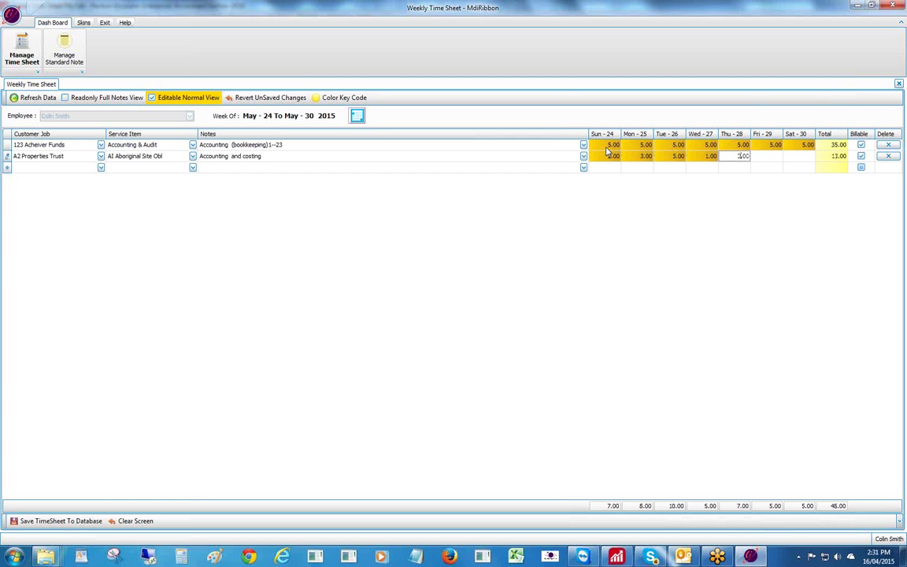
{"action": "key", "text": "Tab"}
{"action": "type", "text": "2"}
{"action": "key", "text": "Tab"}
{"action": "type", "text": "2"}
{"action": "key", "text": "Tab"}
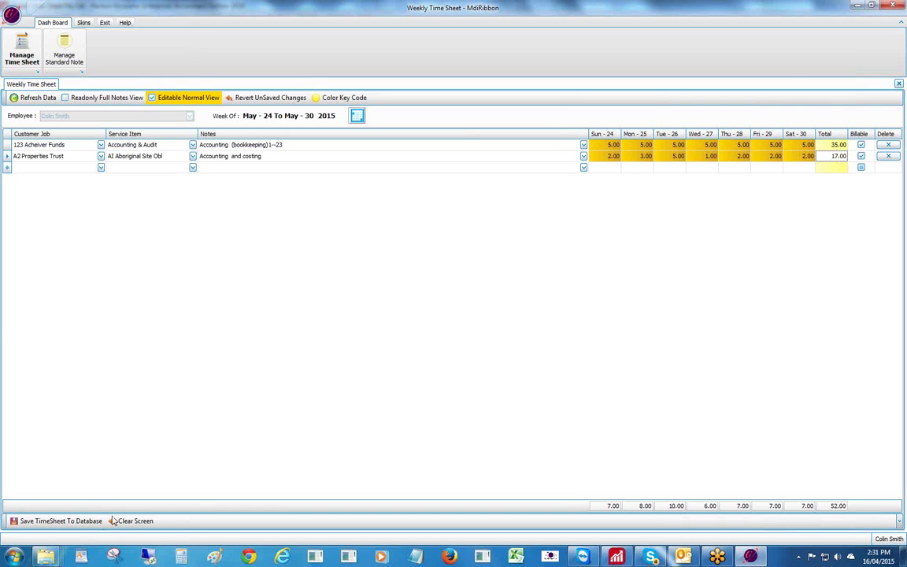
- Save the May 24–30 timesheet to the database and acknowledge the success message
{"action": "left_click", "coordinate": [66, 522]}
{"action": "left_click", "coordinate": [454, 291]}
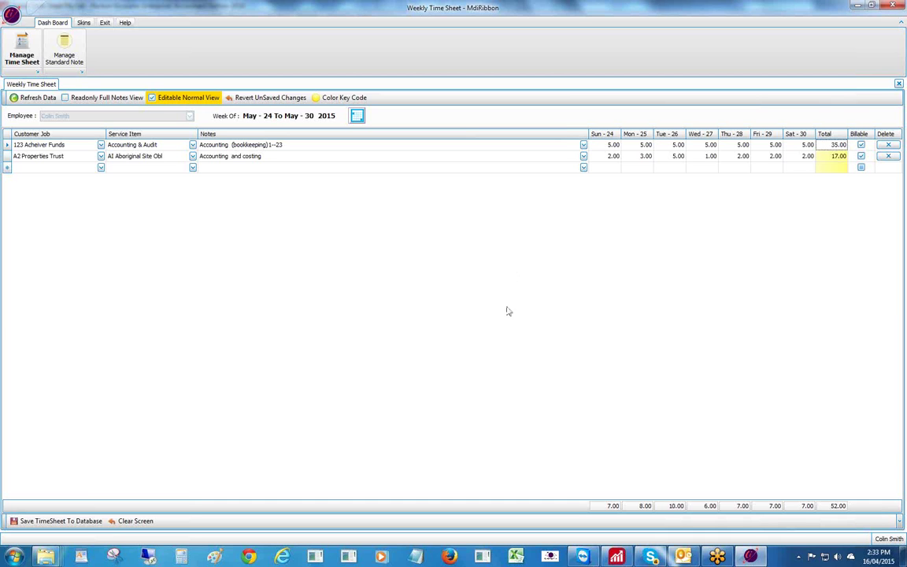
- Exit the time sheet application, confirm with Yes, and relaunch QBTimeSheetHourly from the Start menu
{"action": "left_click", "coordinate": [100, 23]}
{"action": "left_click", "coordinate": [14, 42]}
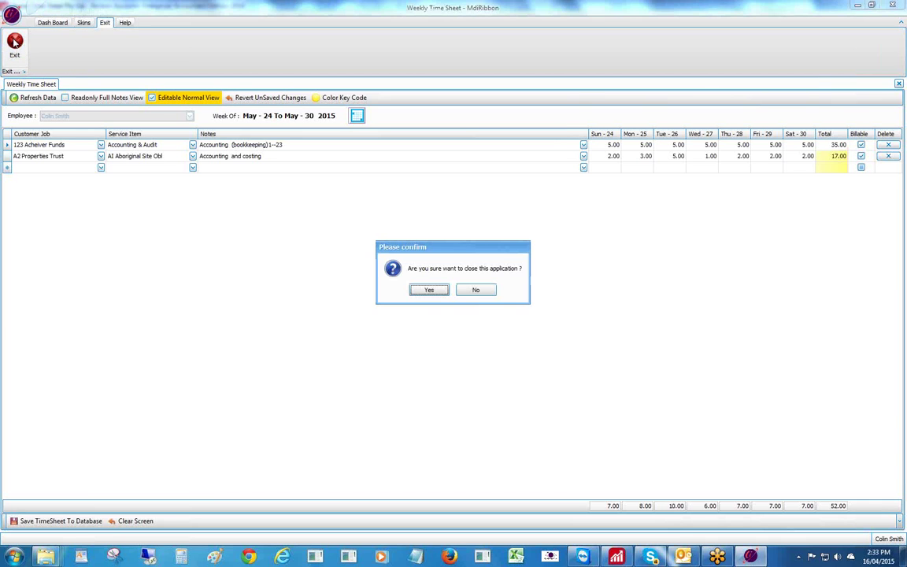
{"action": "left_click", "coordinate": [428, 291]}
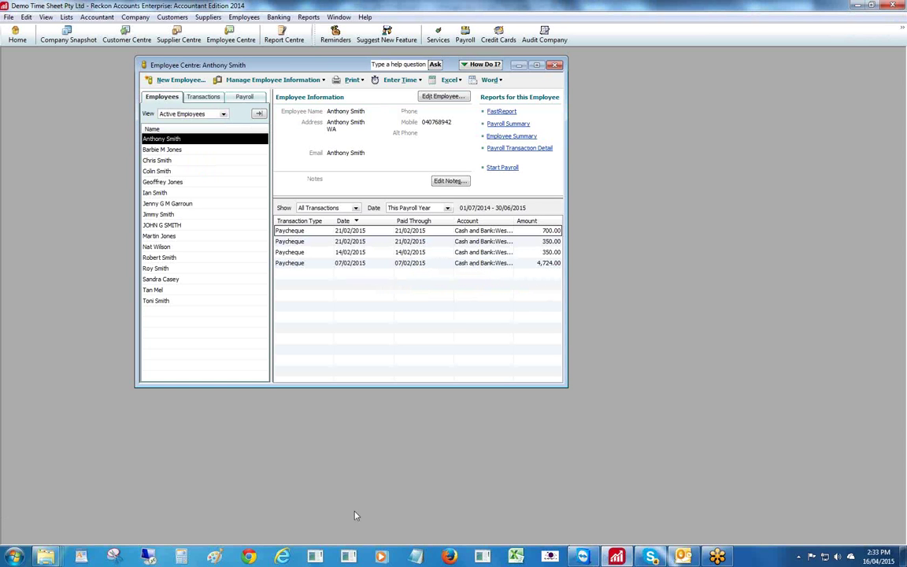
{"action": "left_click", "coordinate": [15, 556]}
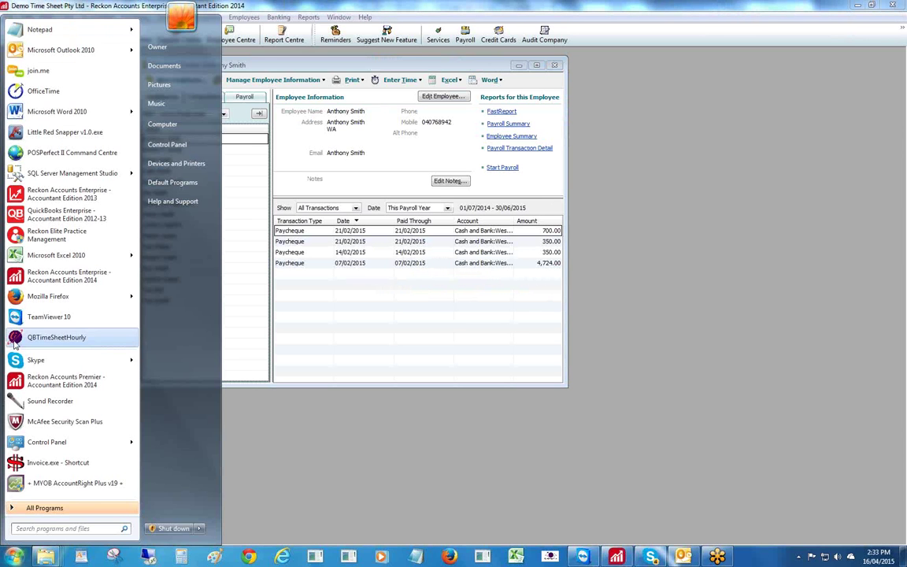
{"action": "left_click", "coordinate": [17, 338]}
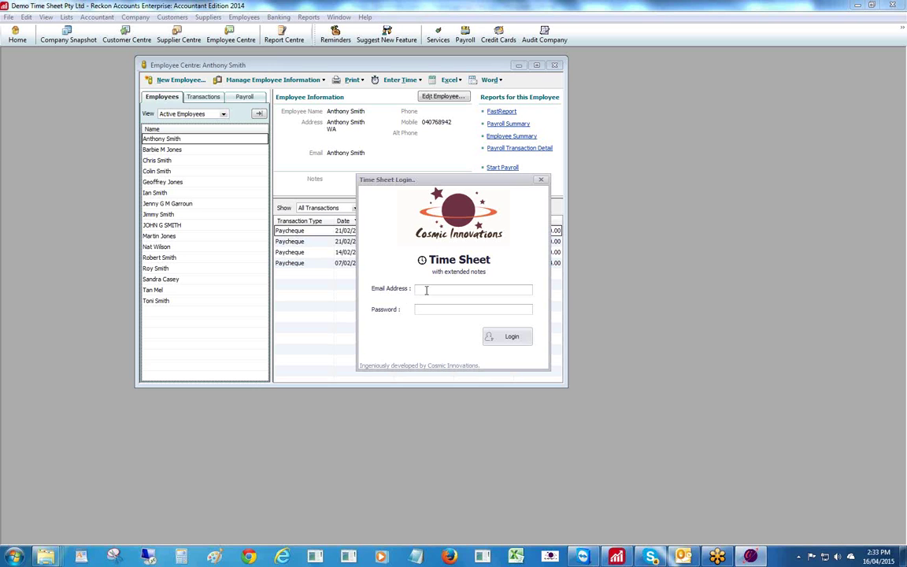
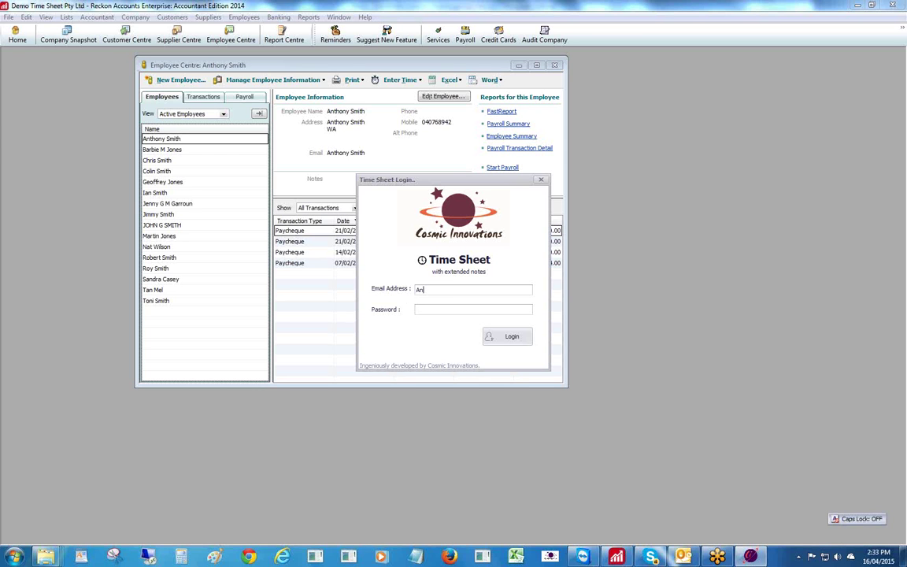
- Sign in as the administrator, entering that user's name and password
{"action": "key", "text": "Caps_Lock"}
{"action": "key", "text": "Caps_Lock"}
{"action": "key", "text": "Tab"}
{"action": "type", "text": "******"}
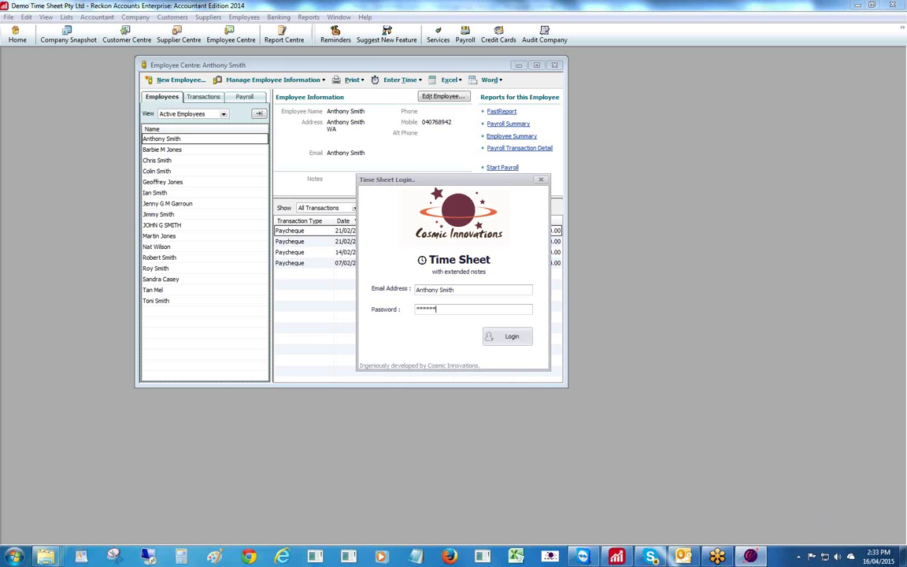
{"action": "left_click", "coordinate": [496, 336]}
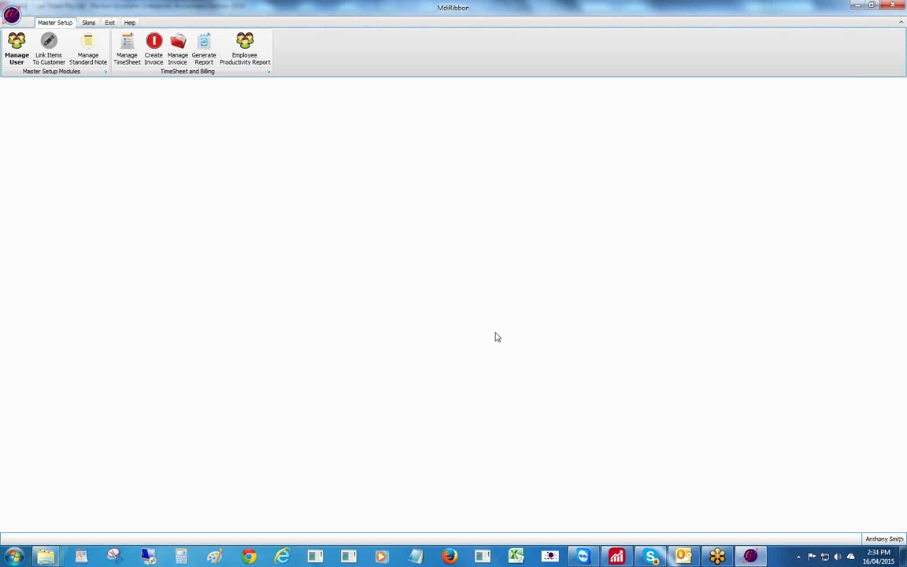
- Open Manage TimeSheet and tick Select All Timesheets Not Yet Posted to Reckon
{"action": "left_click", "coordinate": [130, 47]}
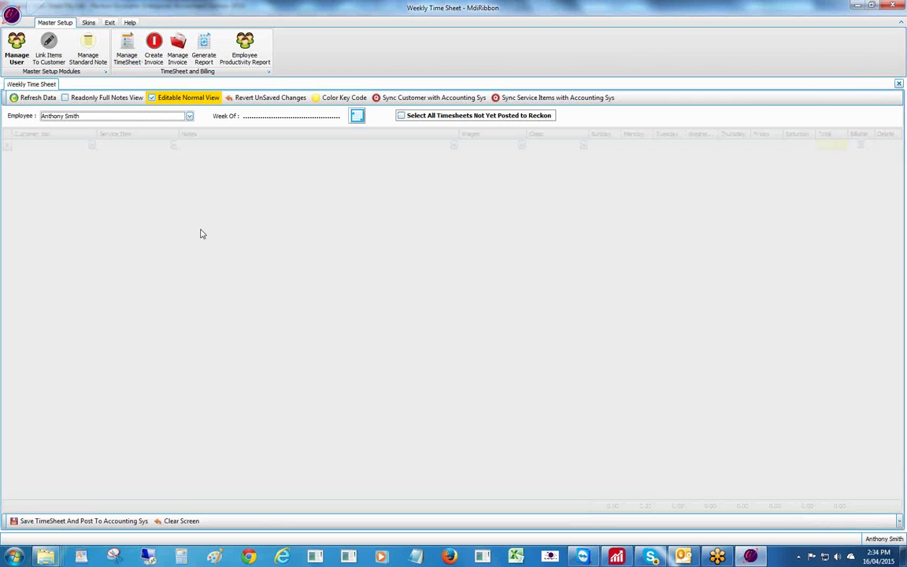
{"action": "left_click", "coordinate": [400, 116]}
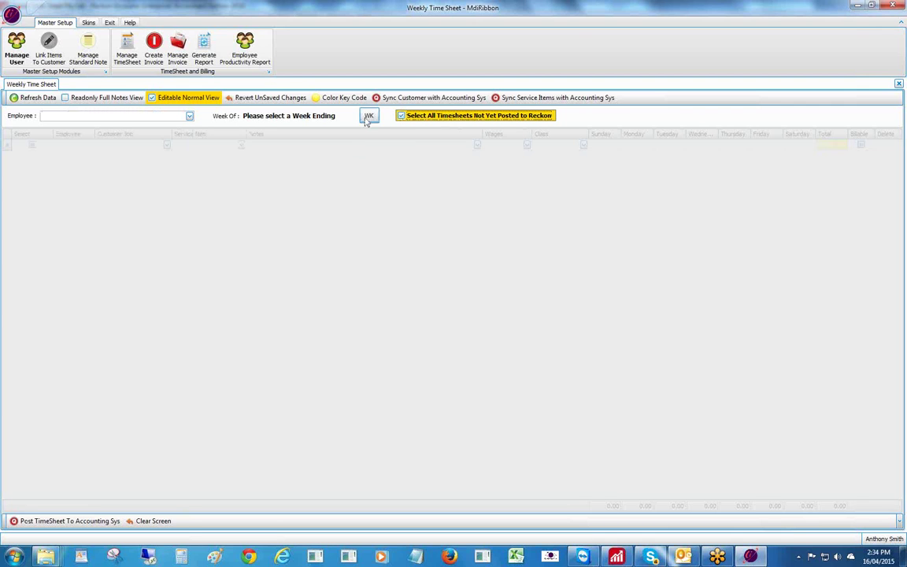
- Load the unsent week May 24 To May 30 2015 from the WK list
{"action": "left_click", "coordinate": [367, 116]}
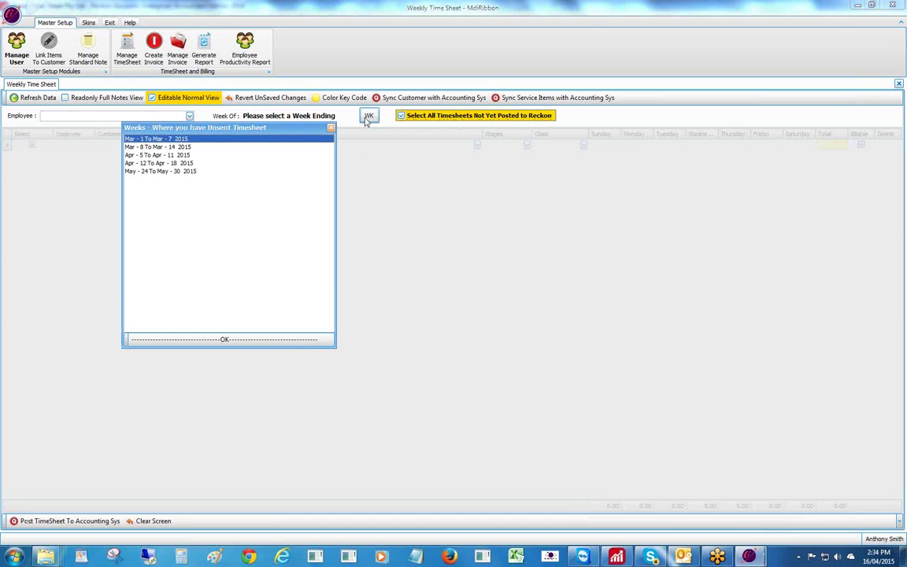
{"action": "left_click", "coordinate": [180, 173]}
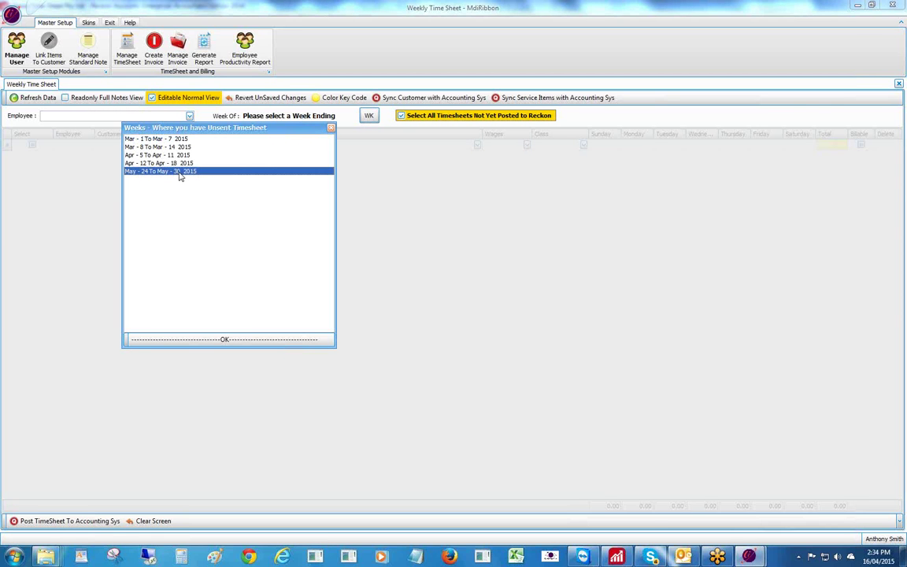
{"action": "left_click", "coordinate": [198, 339]}
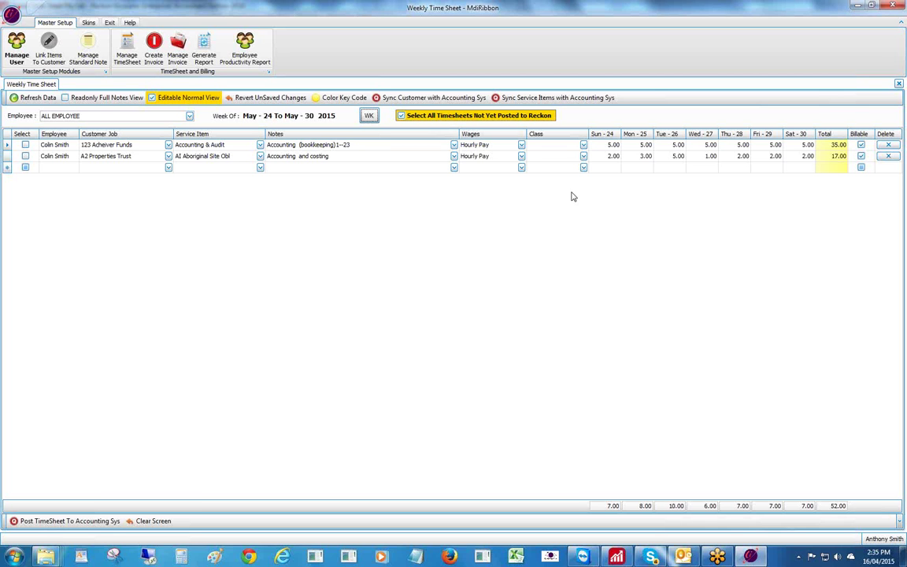
- Change row one's Sun-24 hours to 6 and row two's Mon-25 hours to 2
{"action": "left_click", "coordinate": [603, 145]}
{"action": "type", "text": "6"}
{"action": "key", "text": "Tab"}
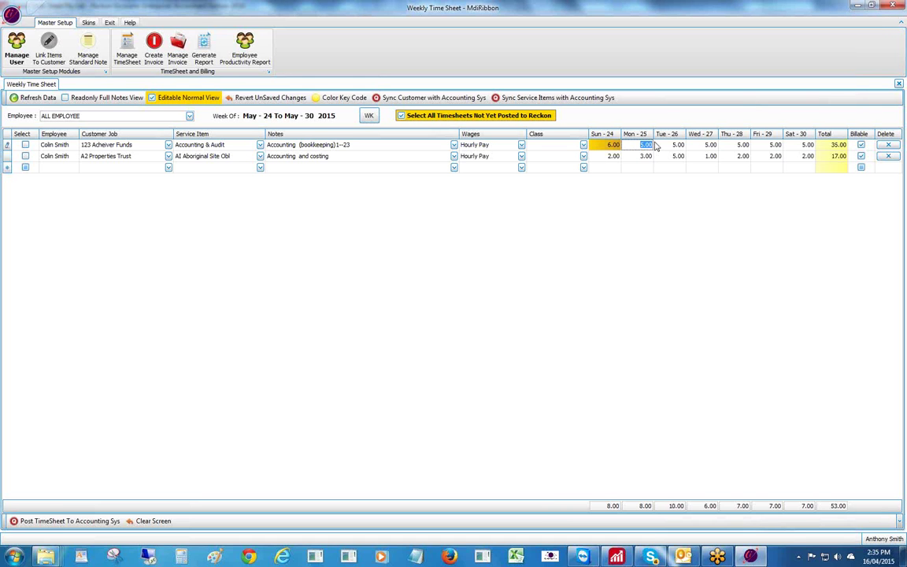
{"action": "left_click", "coordinate": [642, 155]}
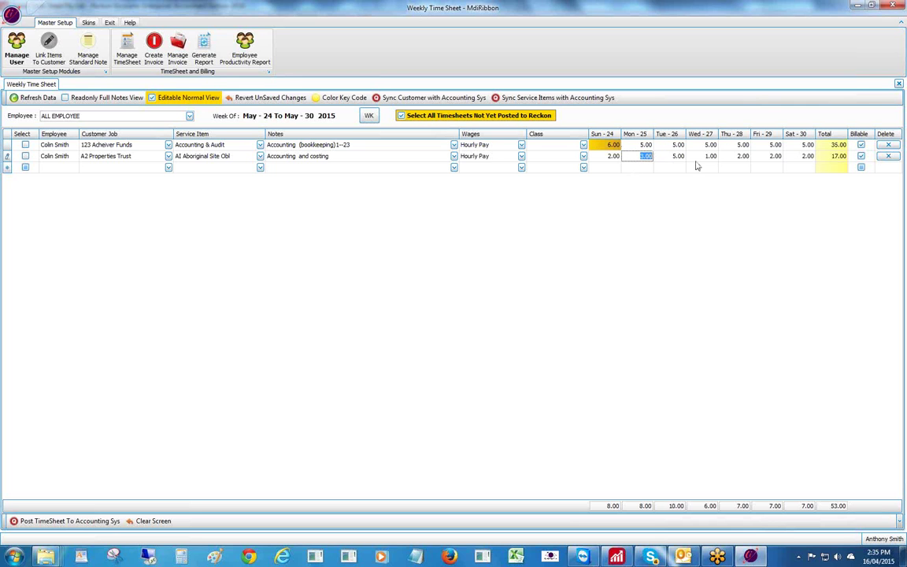
{"action": "type", "text": "2"}
{"action": "key", "text": "Tab"}
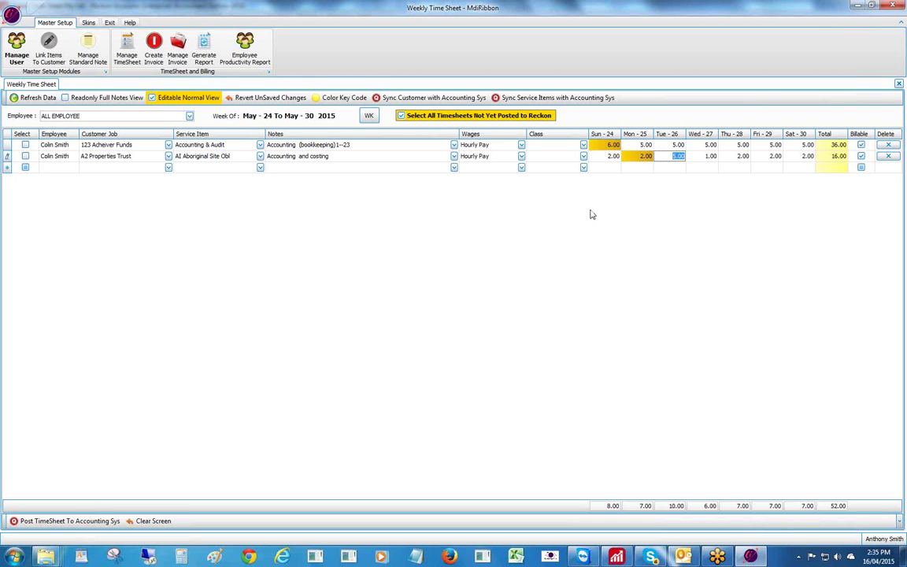
{"action": "left_click", "coordinate": [453, 145]}
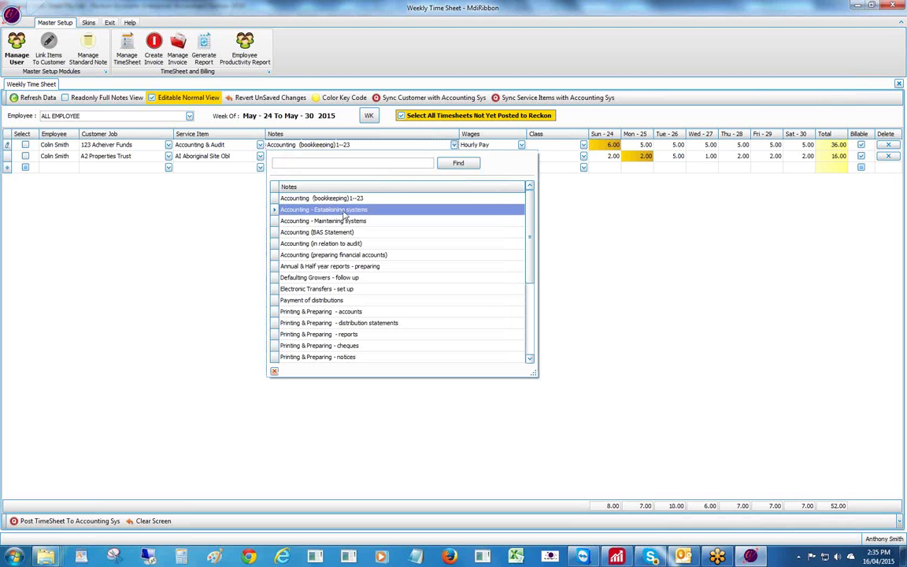
- Set row one's note to Accounting - Establishing systems, select both rows and post them to Reckon
{"action": "left_click", "coordinate": [344, 210]}
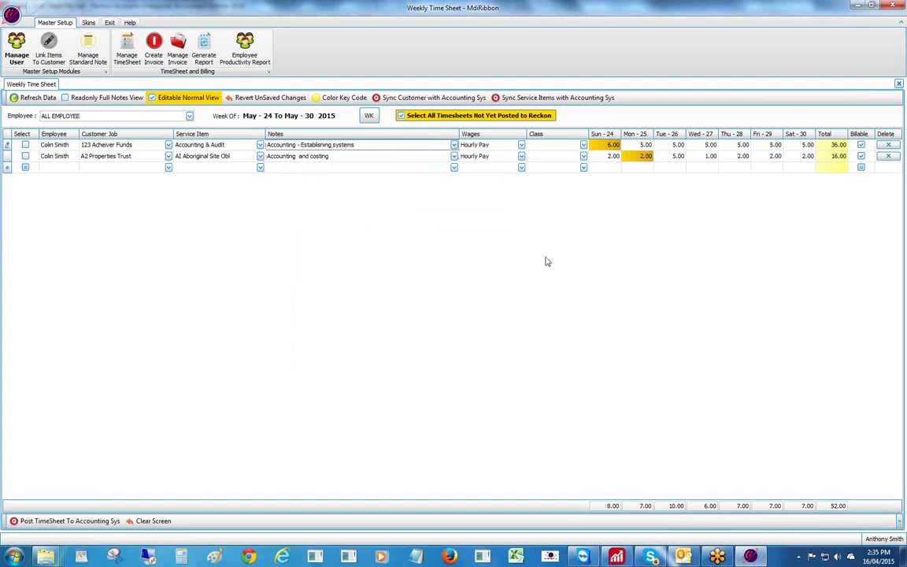
{"action": "left_click", "coordinate": [24, 145]}
{"action": "left_click", "coordinate": [25, 157]}
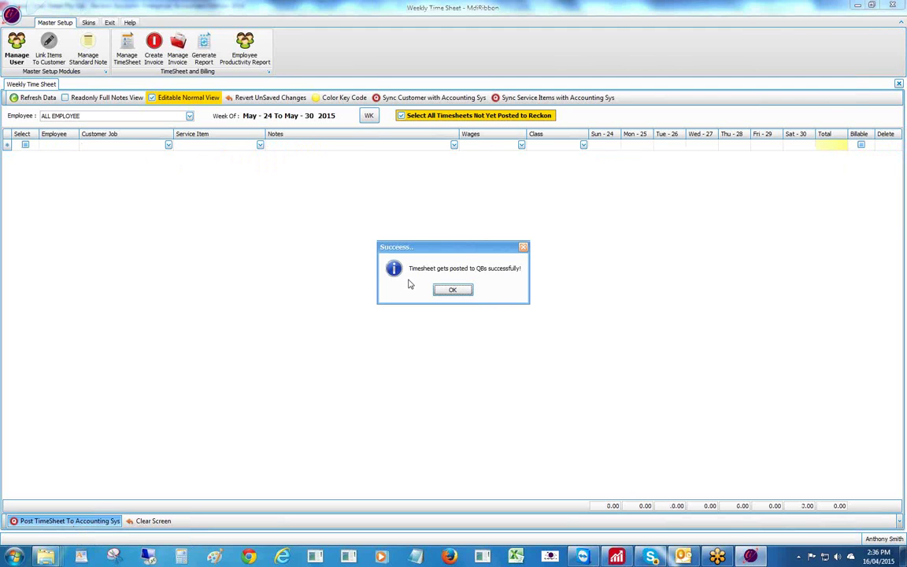
{"action": "left_click", "coordinate": [452, 289]}
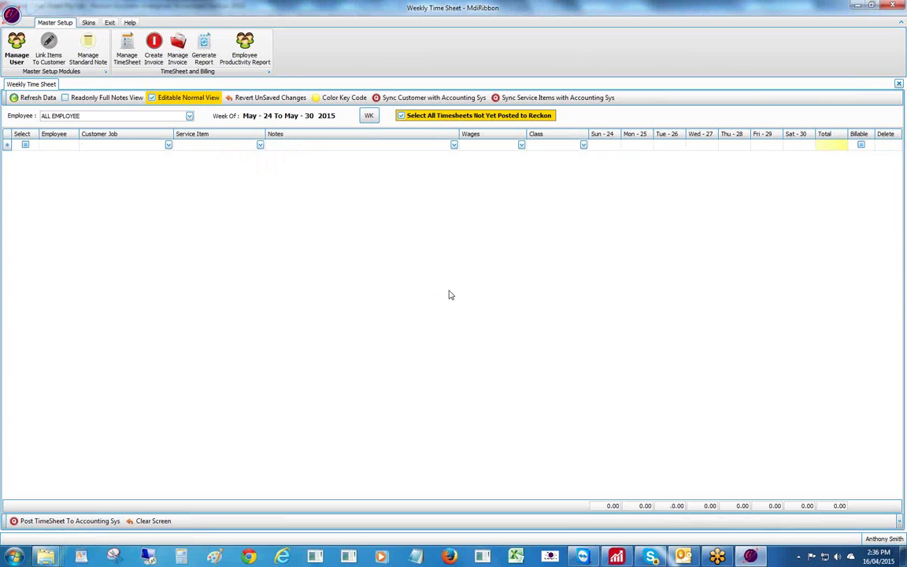
- Confirm May 24–30 no longer appears among unsent weeks, then untick the not-yet-posted filter
{"action": "left_click", "coordinate": [369, 115]}
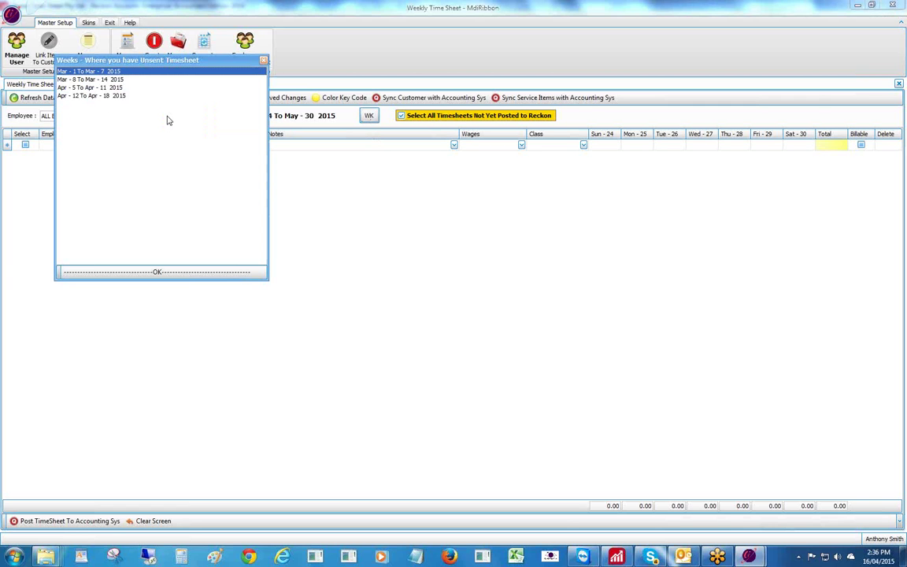
{"action": "left_click", "coordinate": [263, 60]}
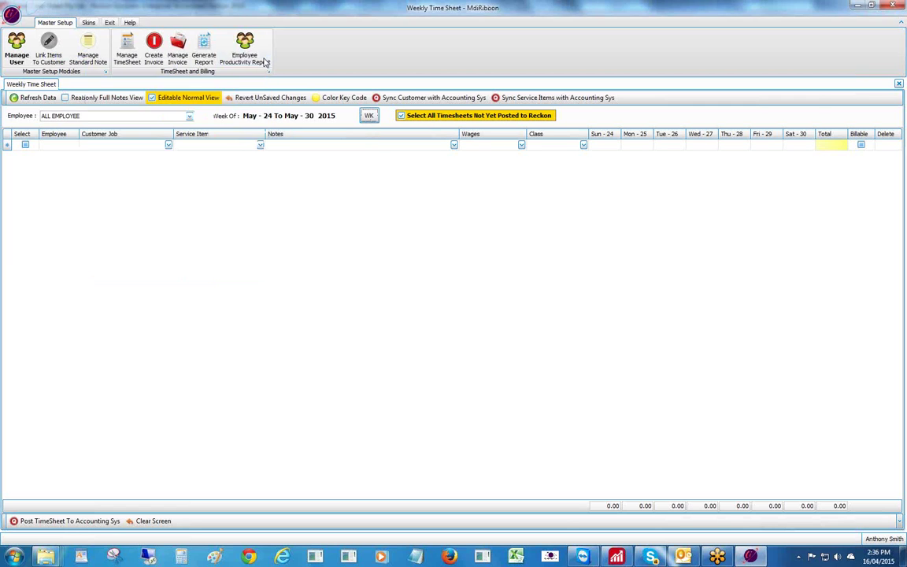
{"action": "left_click", "coordinate": [400, 115]}
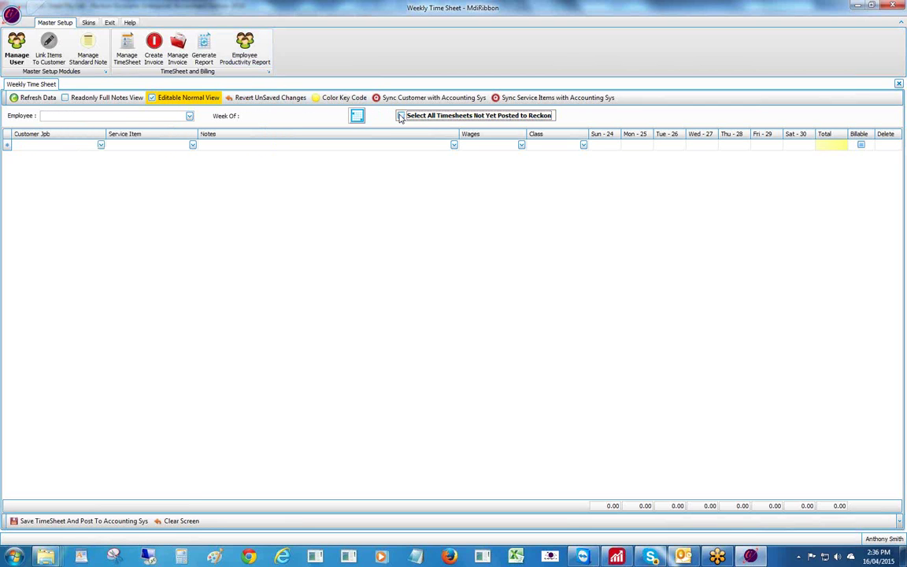
- Choose the employee, load the May 24–30 2015 week, and show the row colour legend
{"action": "left_click", "coordinate": [189, 117]}
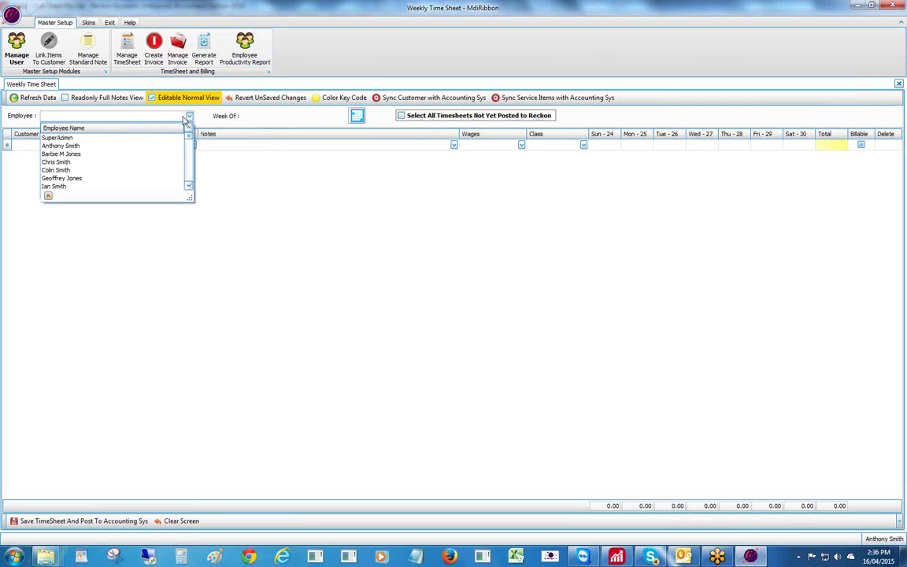
{"action": "left_click", "coordinate": [59, 170]}
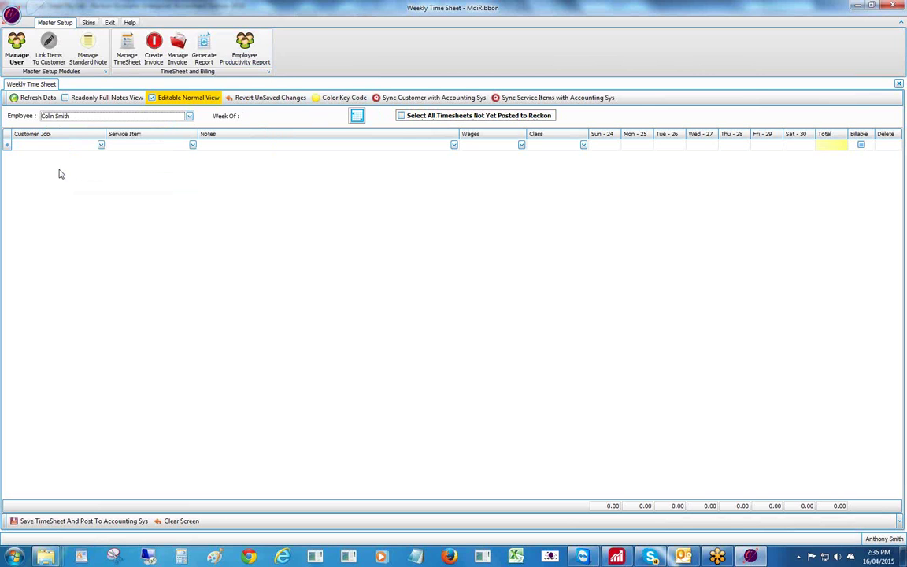
{"action": "left_click", "coordinate": [357, 116]}
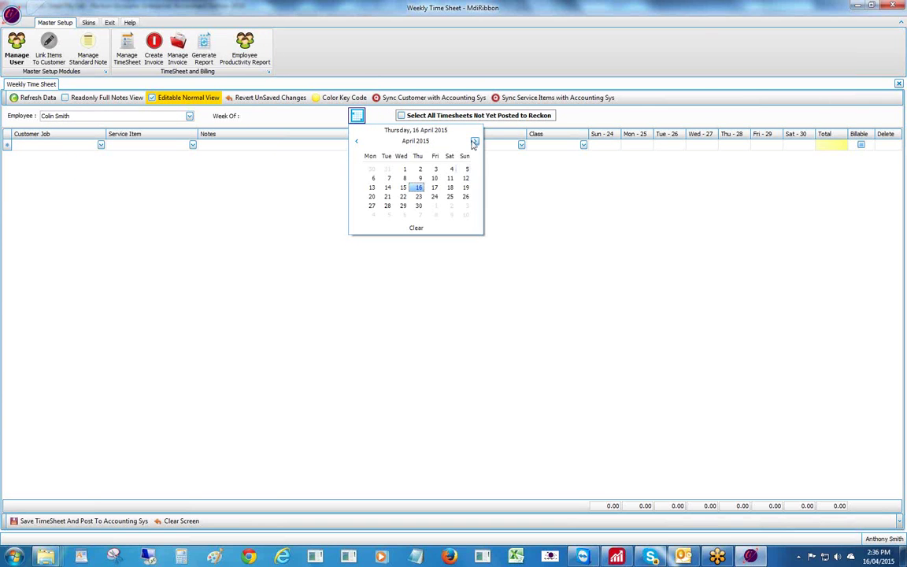
{"action": "left_click", "coordinate": [475, 141]}
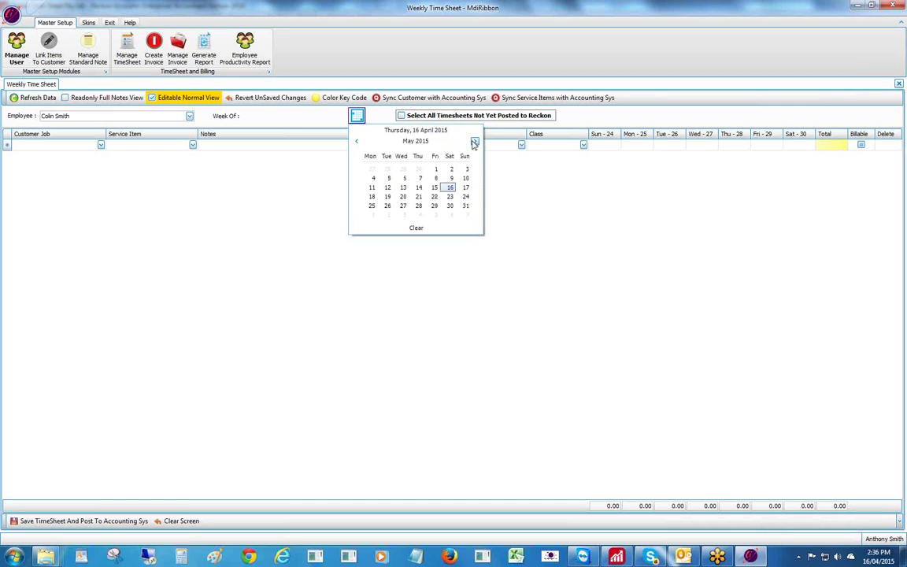
{"action": "left_click", "coordinate": [465, 189]}
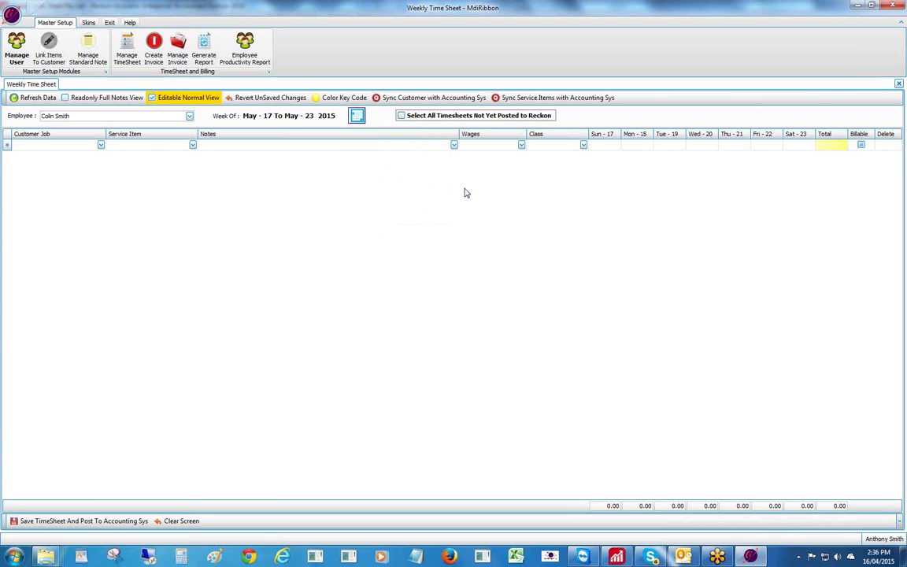
{"action": "left_click", "coordinate": [357, 116]}
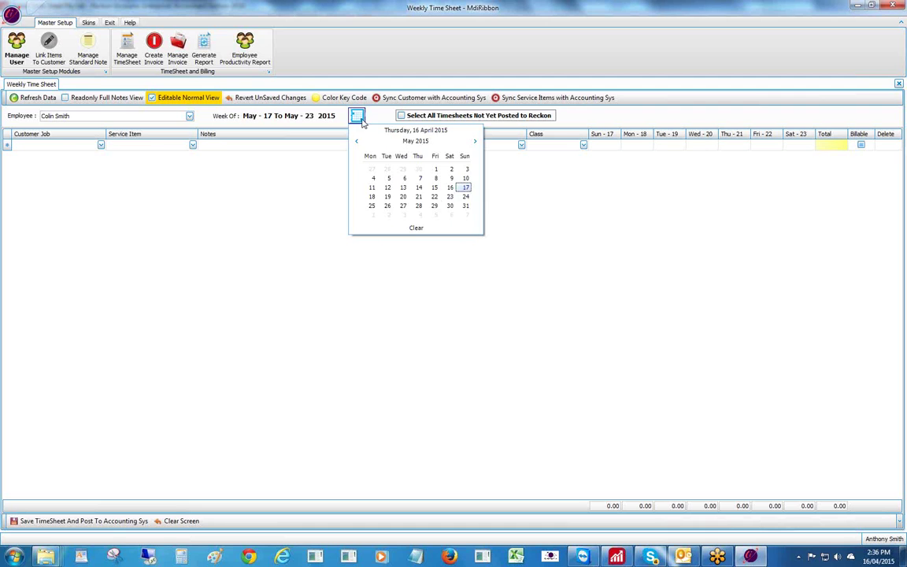
{"action": "left_click", "coordinate": [465, 197]}
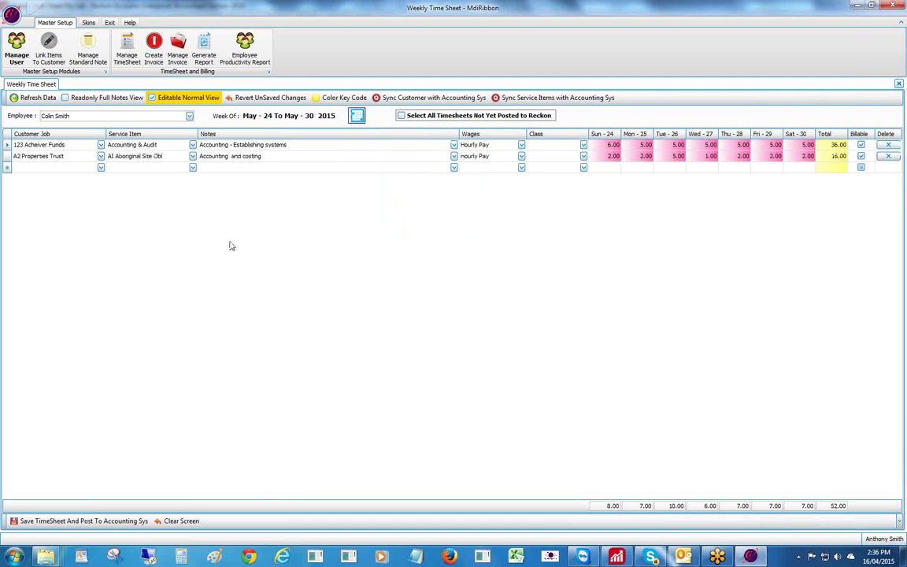
{"action": "left_click", "coordinate": [344, 98]}
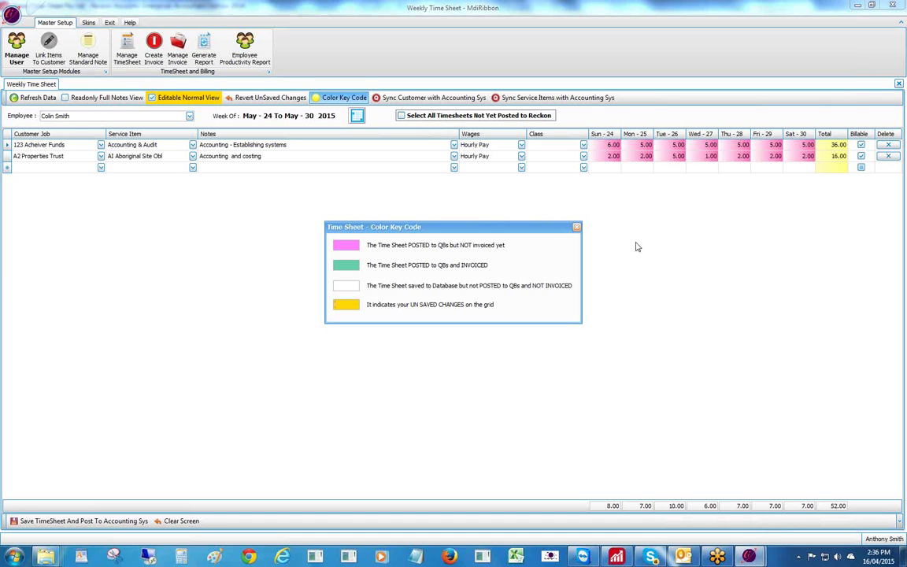
{"action": "left_click", "coordinate": [576, 227]}
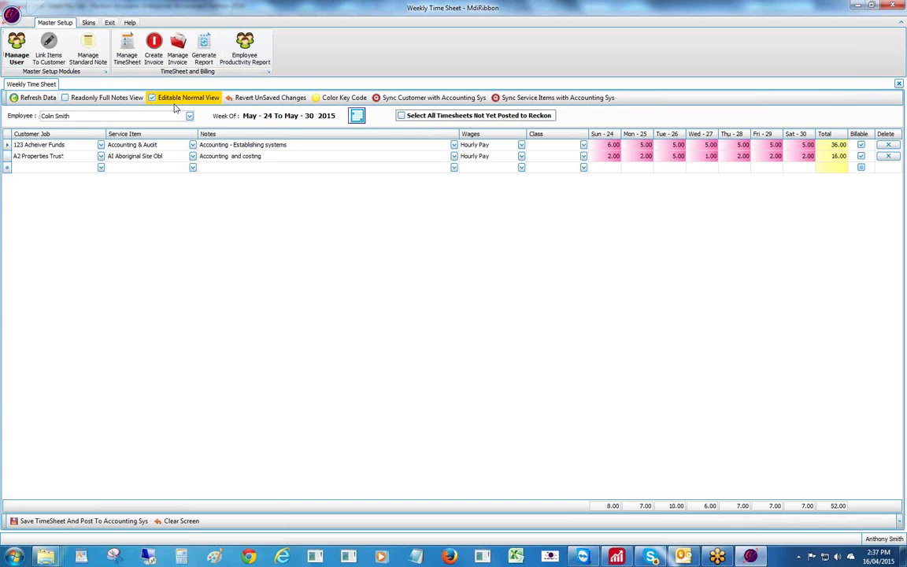
- Exit the time sheet program, confirm, and relaunch QBTimeSheetHourly
{"action": "left_click", "coordinate": [110, 23]}
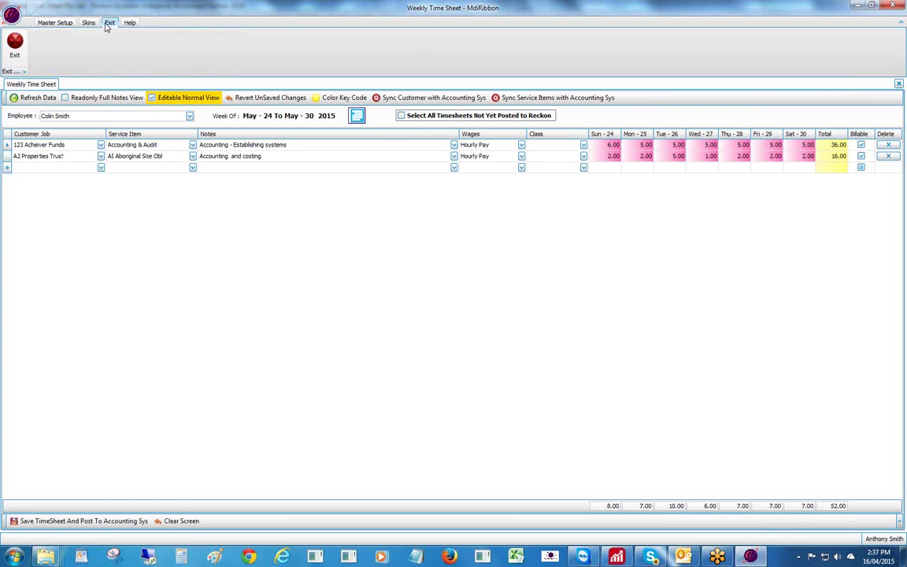
{"action": "left_click", "coordinate": [15, 44]}
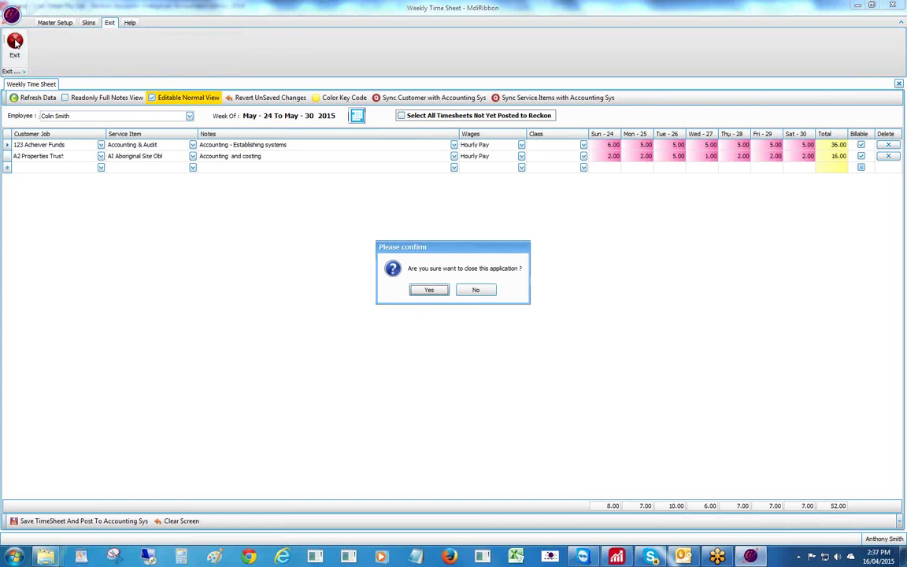
{"action": "left_click", "coordinate": [426, 290]}
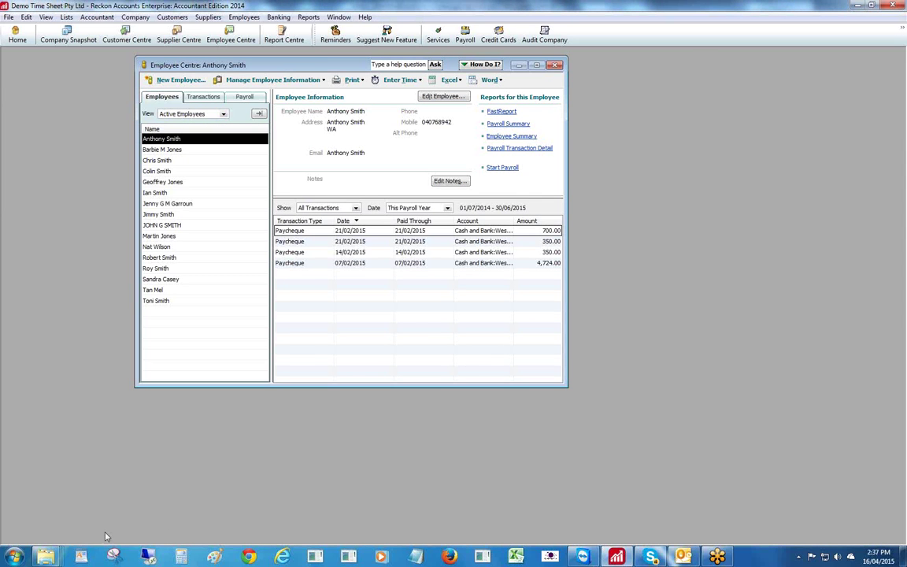
{"action": "left_click", "coordinate": [15, 556]}
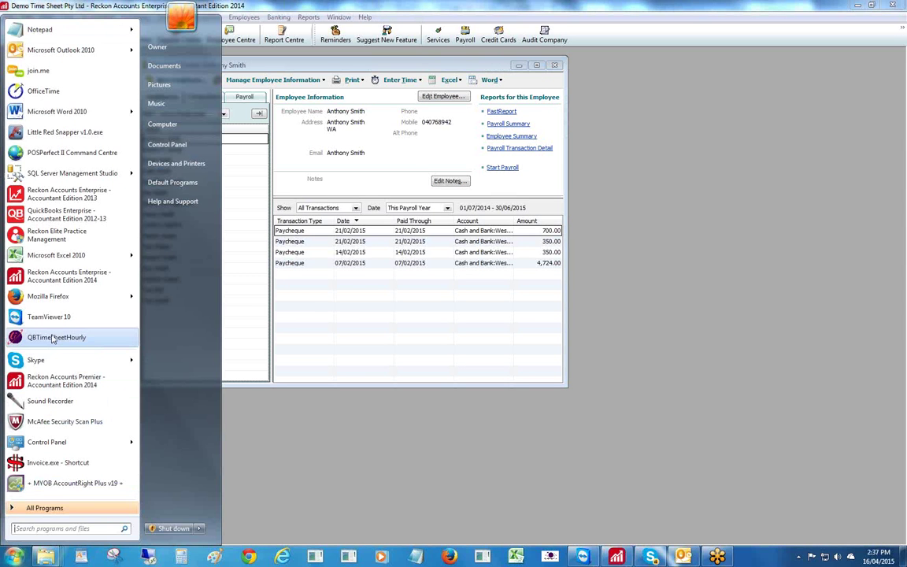
{"action": "left_click", "coordinate": [54, 339]}
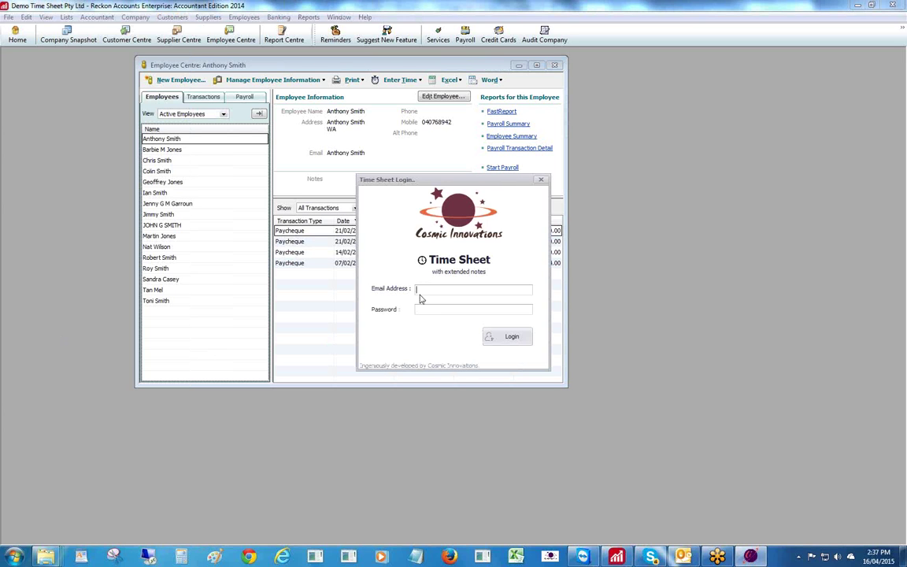
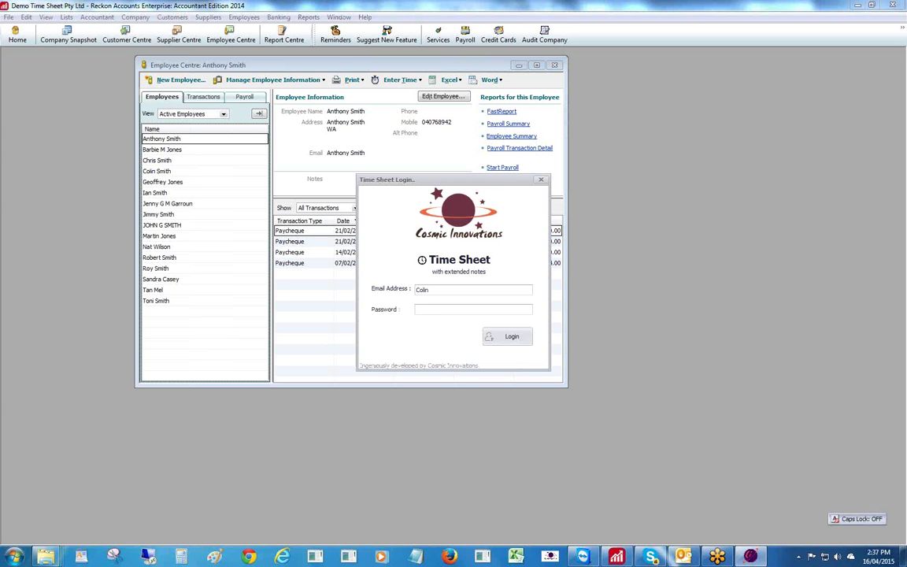
- Enter the employee's user name and password and attempt to log in
{"action": "key", "text": "Caps_Lock"}
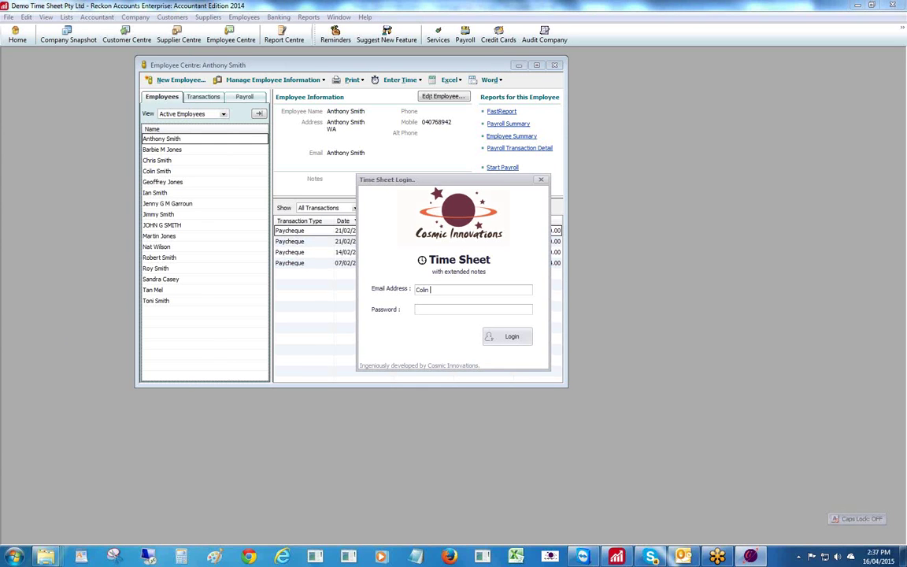
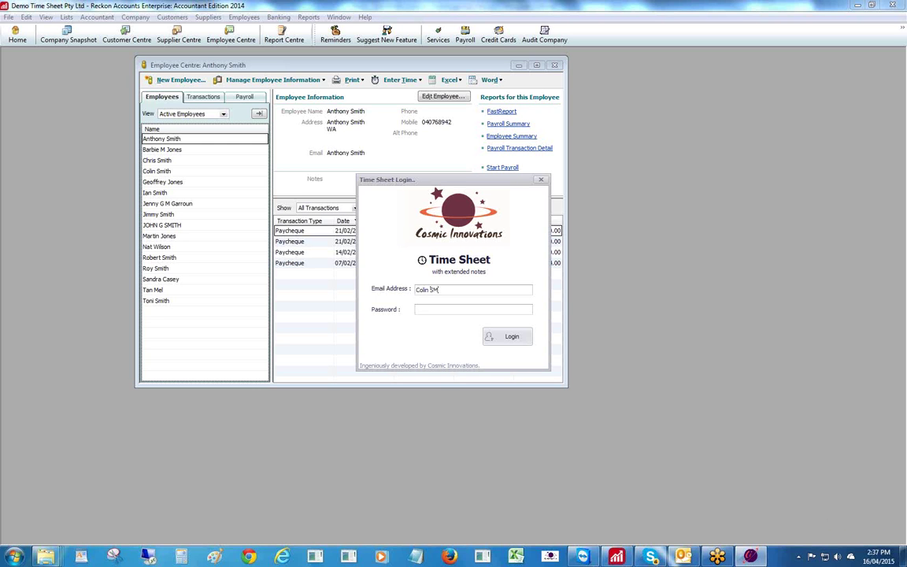
{"action": "key", "text": "Caps_Lock"}
{"action": "key", "text": "Caps_Lock"}
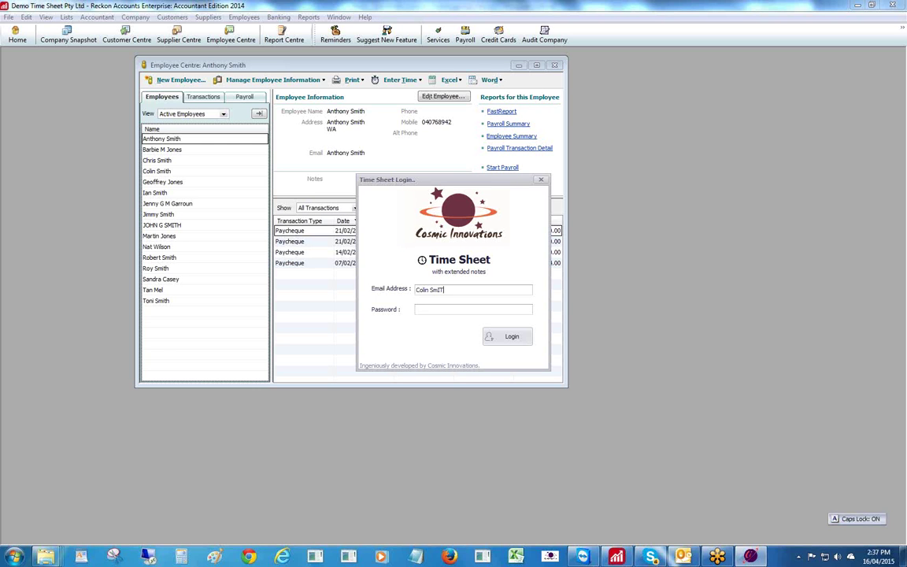
{"action": "key", "text": "Caps_Lock"}
{"action": "type", "text": "ith"}
{"action": "key", "text": "Tab"}
{"action": "type", "text": "******"}
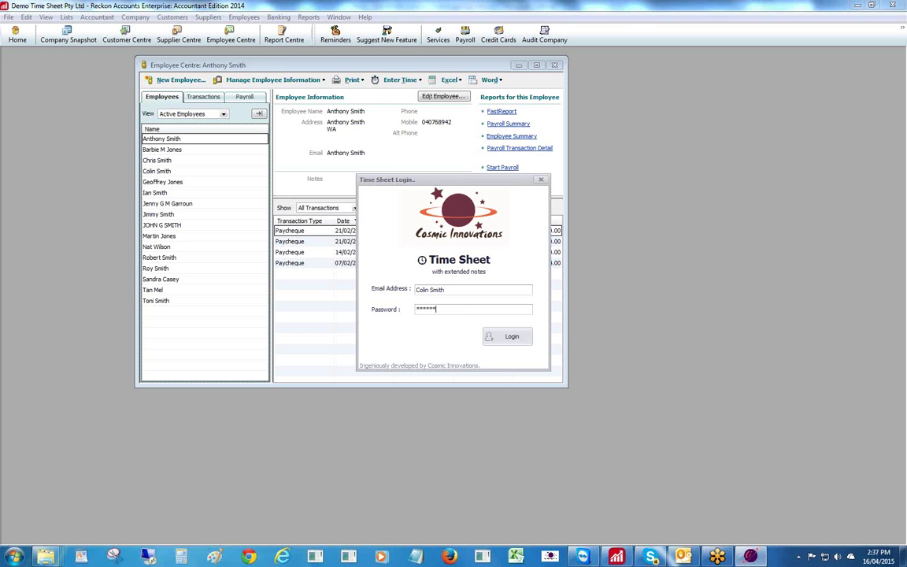
{"action": "left_click", "coordinate": [508, 336]}
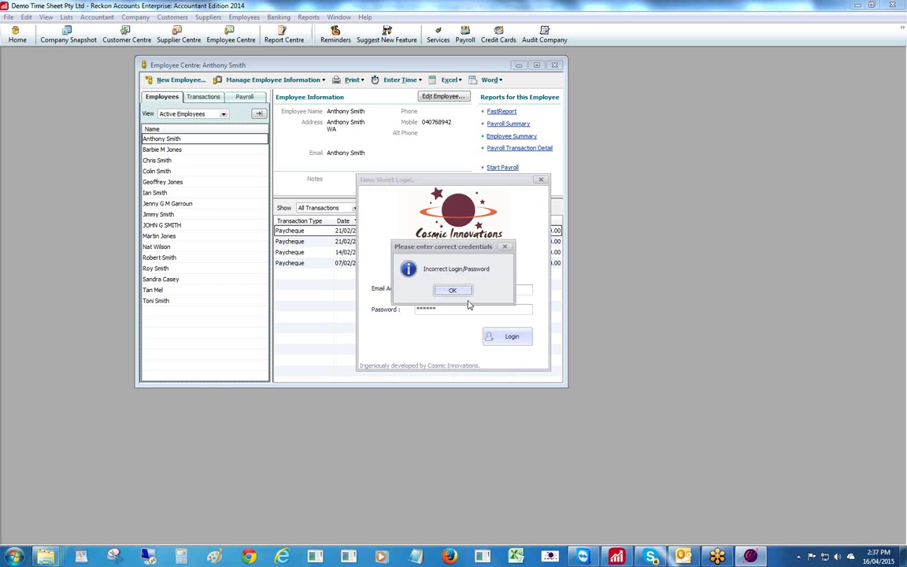
- Dismiss the incorrect-login message, retype the password, and log in successfully
{"action": "left_click", "coordinate": [461, 293]}
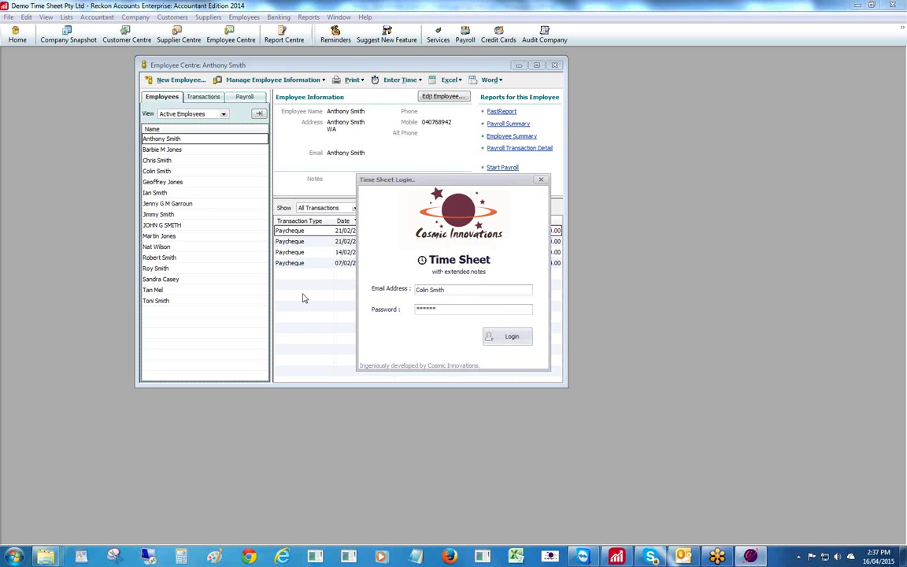
{"action": "double_click", "coordinate": [426, 309]}
{"action": "type", "text": "*****"}
{"action": "left_click", "coordinate": [511, 338]}
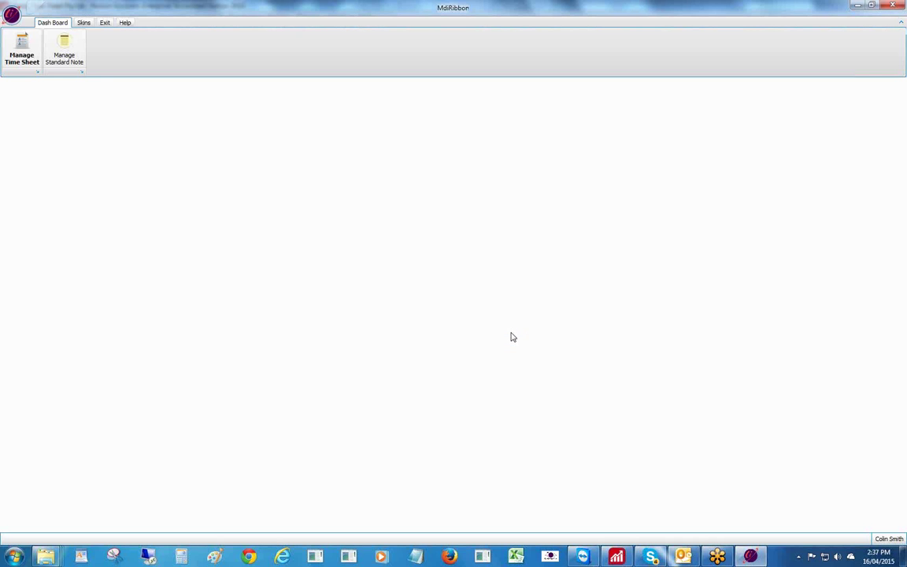
- Open the employee's May 24–30 2015 timesheet, try editing its hours, then choose Exit
{"action": "left_click", "coordinate": [22, 49]}
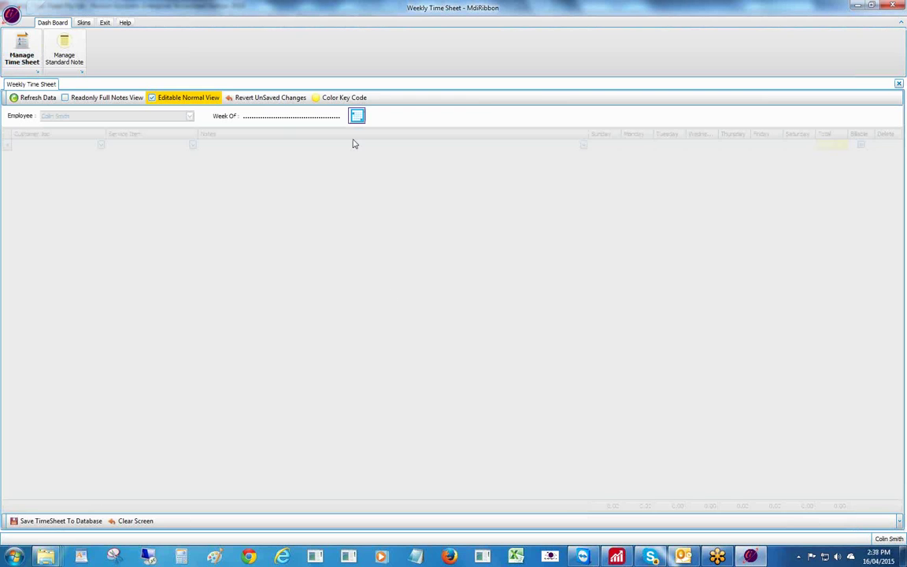
{"action": "left_click", "coordinate": [357, 117]}
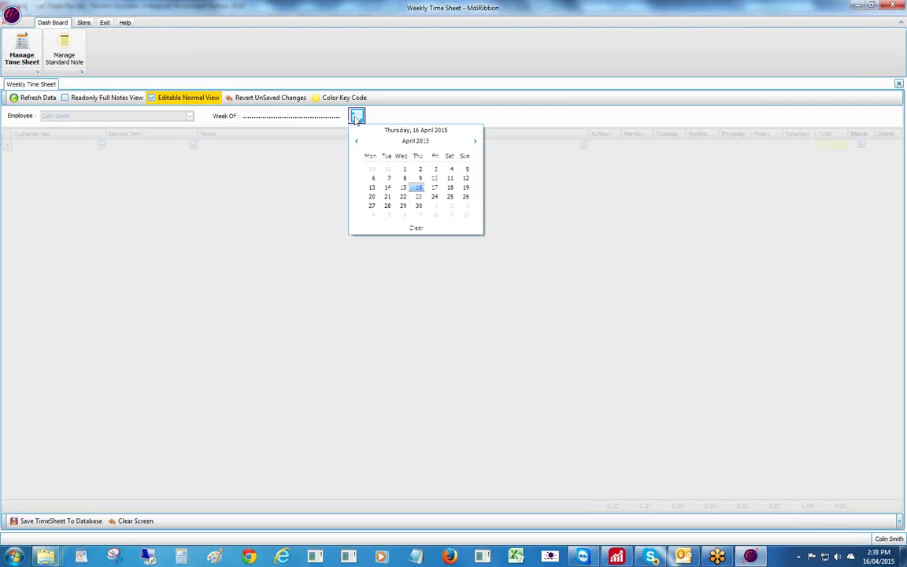
{"action": "left_click", "coordinate": [475, 142]}
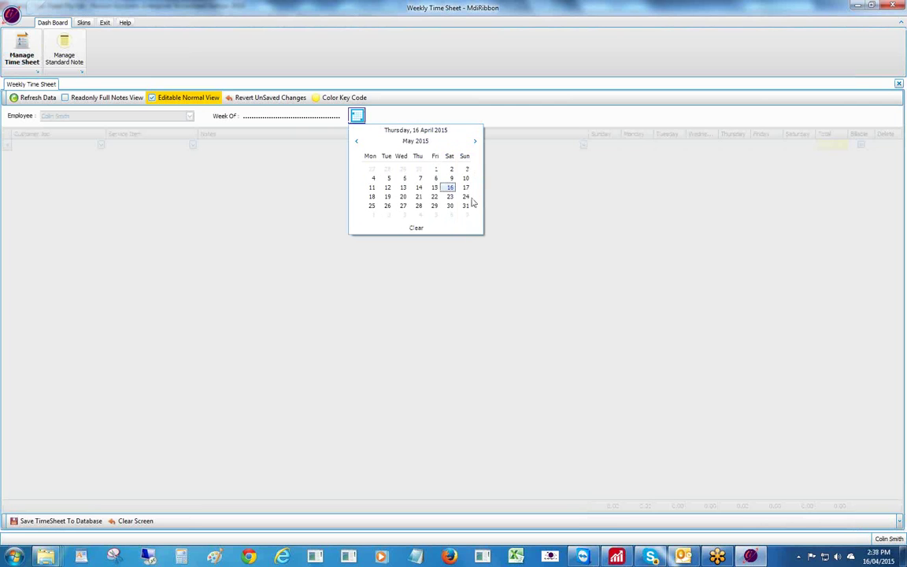
{"action": "left_click", "coordinate": [465, 198]}
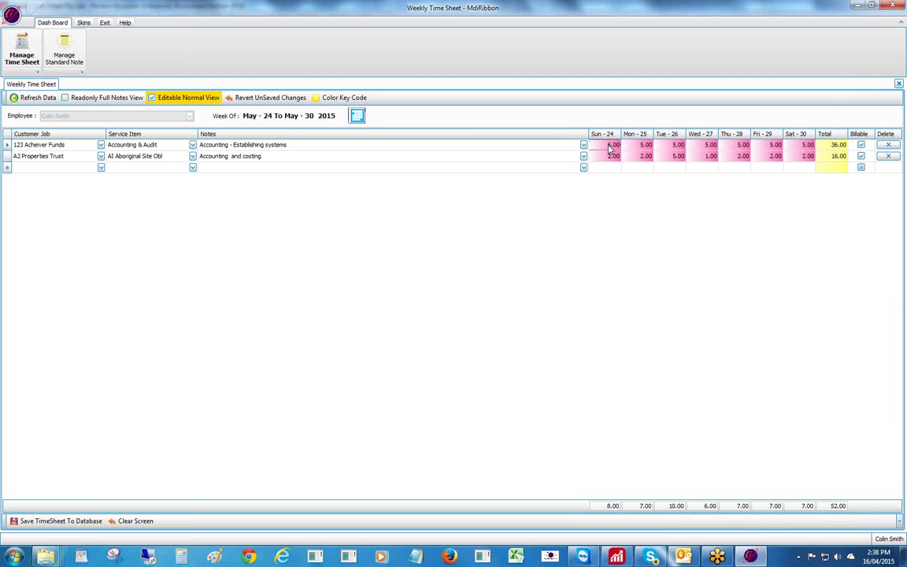
{"action": "left_click", "coordinate": [645, 146]}
{"action": "left_click", "coordinate": [667, 144]}
{"action": "left_click", "coordinate": [102, 24]}
{"action": "left_click", "coordinate": [14, 46]}
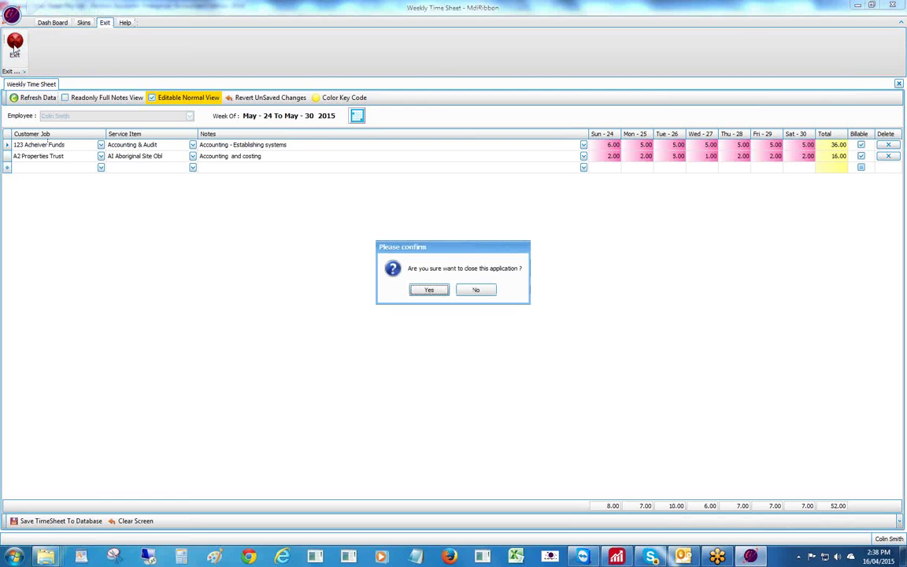
- Close the Time Sheet program and relaunch it from the Start menu
{"action": "left_click", "coordinate": [429, 289]}
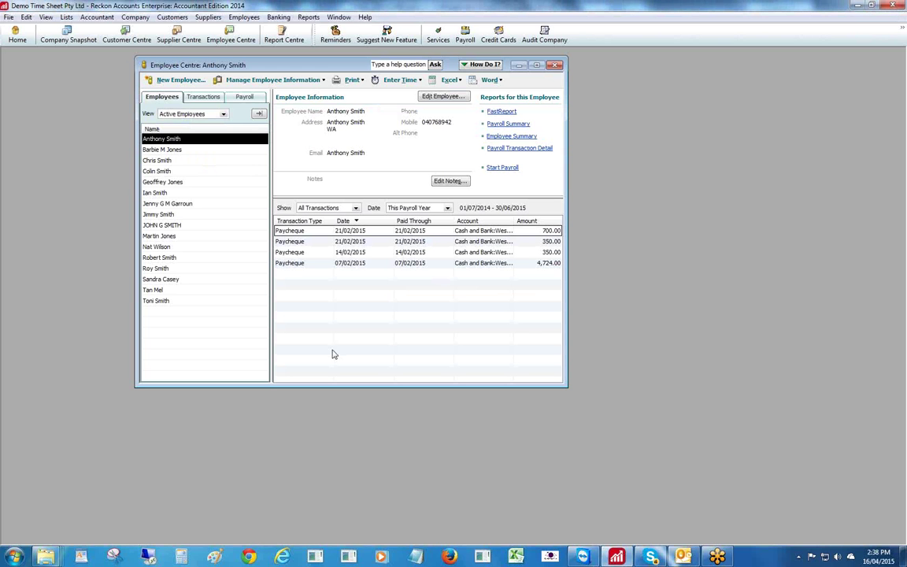
{"action": "left_click", "coordinate": [14, 557]}
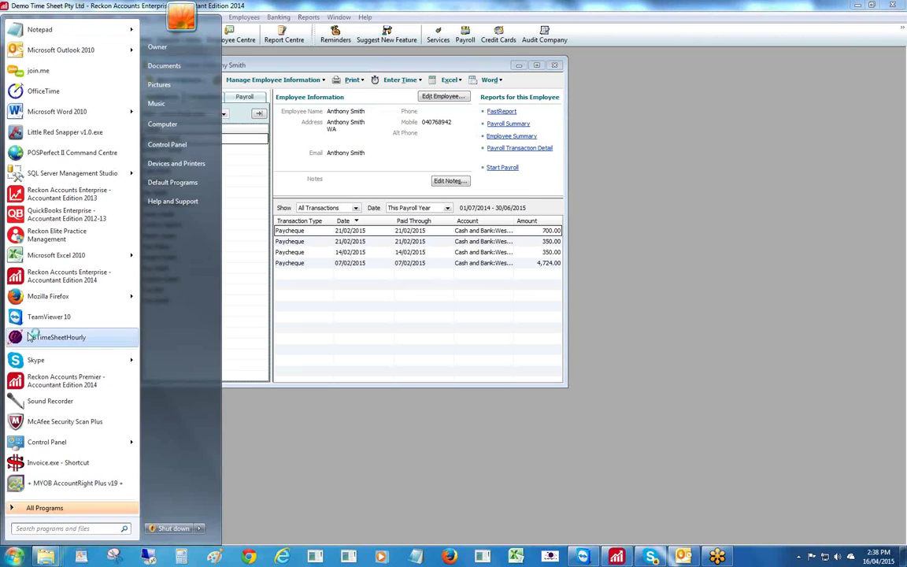
{"action": "left_click", "coordinate": [57, 337]}
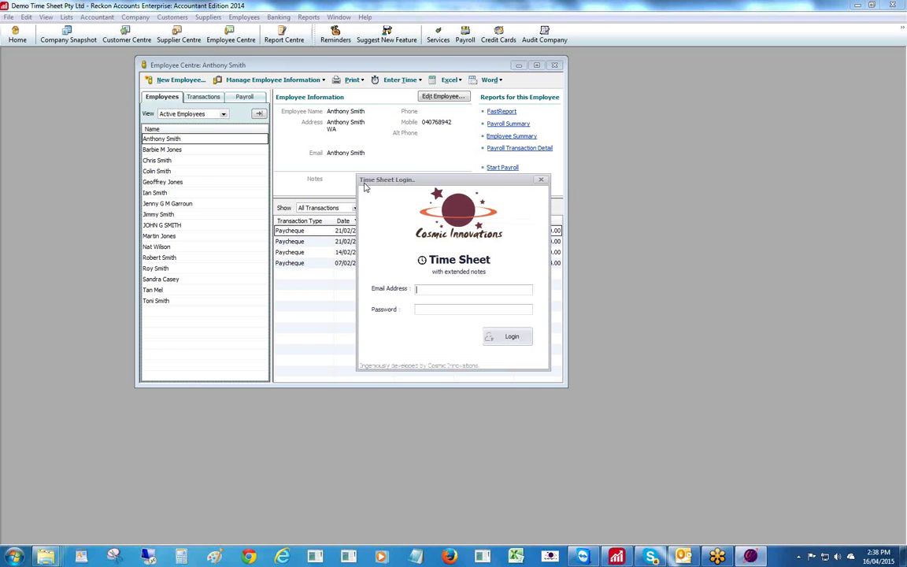
- Log in to Time Sheet with the employee's e-mail address and password
{"action": "left_click", "coordinate": [429, 288]}
{"action": "key", "text": "Caps_Lock"}
{"action": "key", "text": "Caps_Lock"}
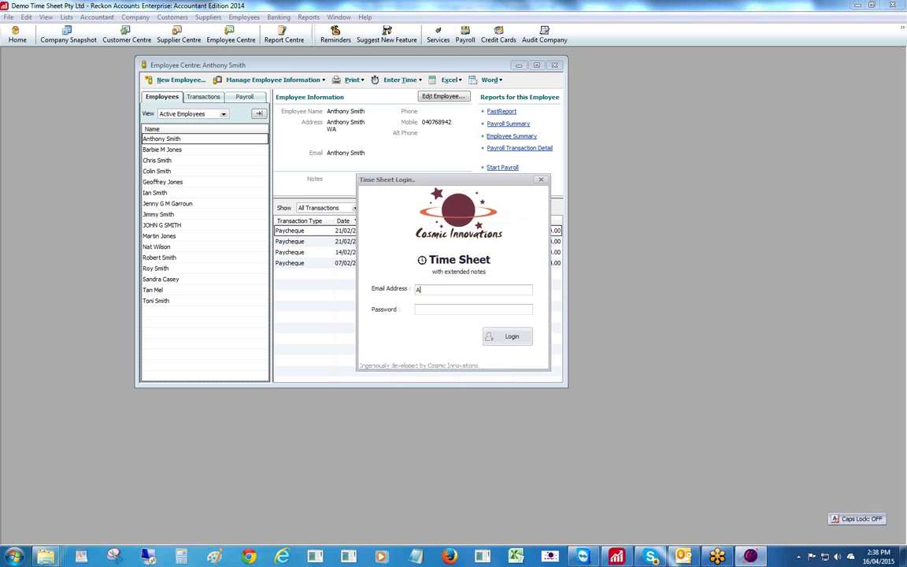
{"action": "key", "text": "Caps_Lock"}
{"action": "key", "text": "Caps_Lock"}
{"action": "key", "text": "Tab"}
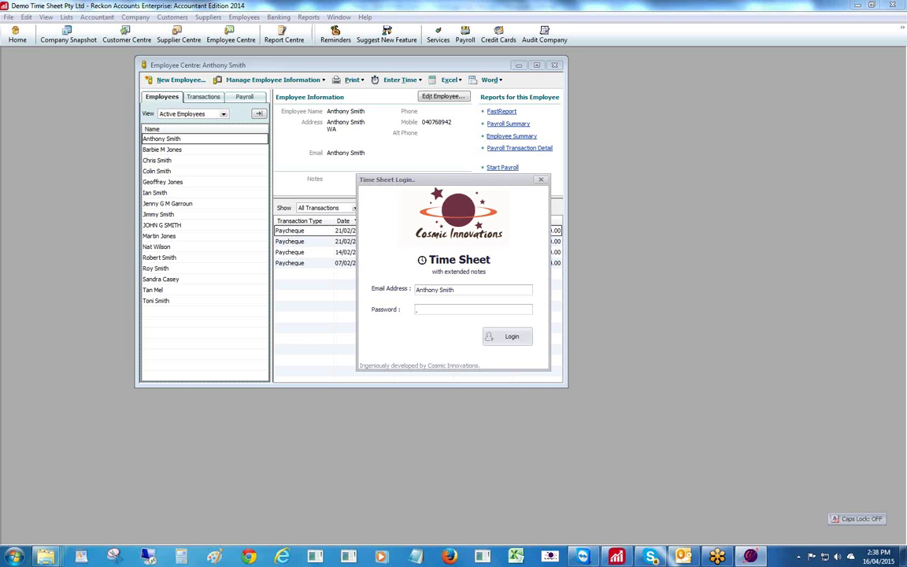
{"action": "type", "text": "p*****"}
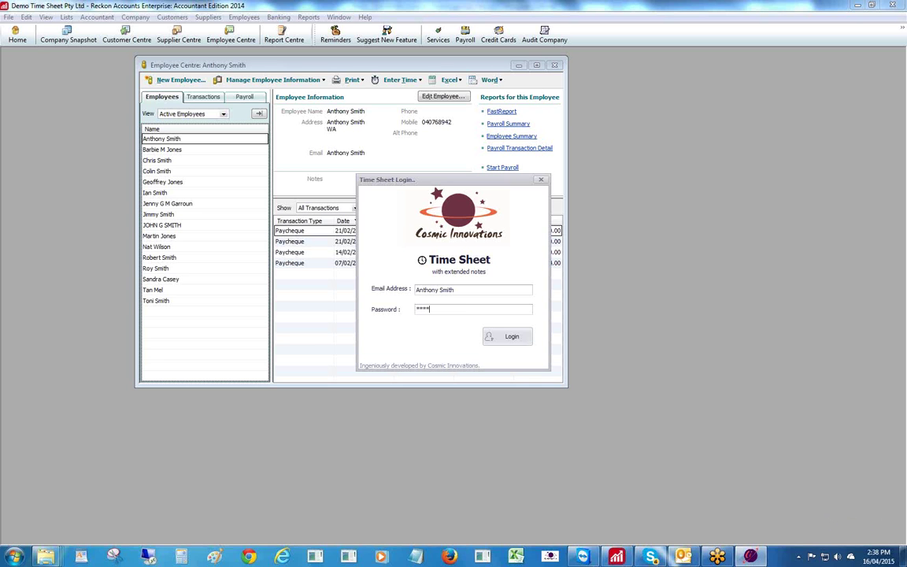
{"action": "left_click", "coordinate": [495, 337]}
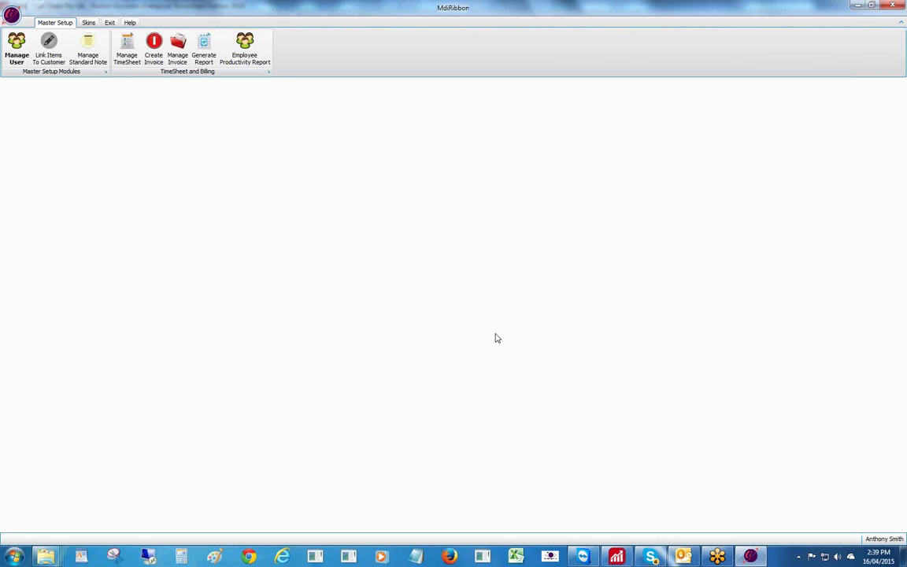
- In Manage TimeSheet, filter to timesheets not posted to Reckon and pick the Apr 12–18 2015 week
{"action": "left_click", "coordinate": [126, 50]}
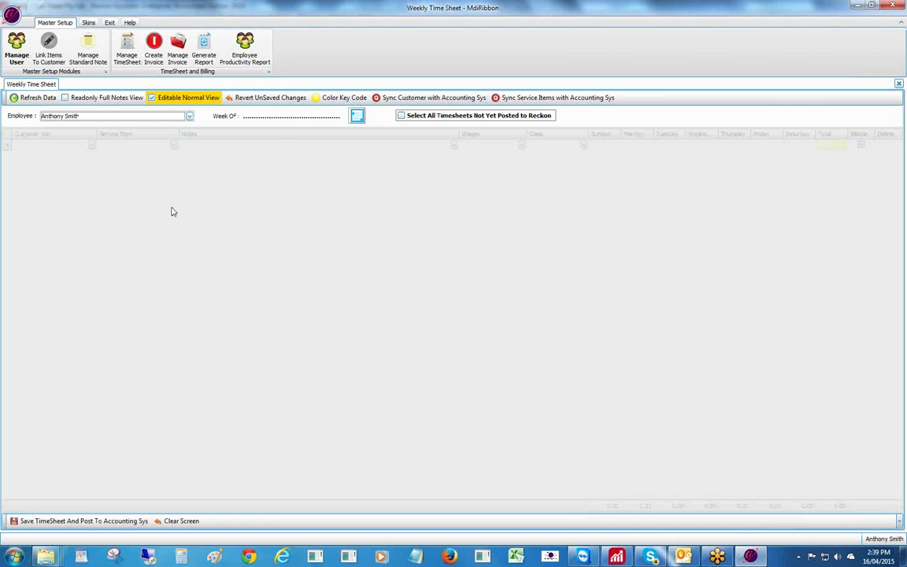
{"action": "left_click", "coordinate": [401, 115]}
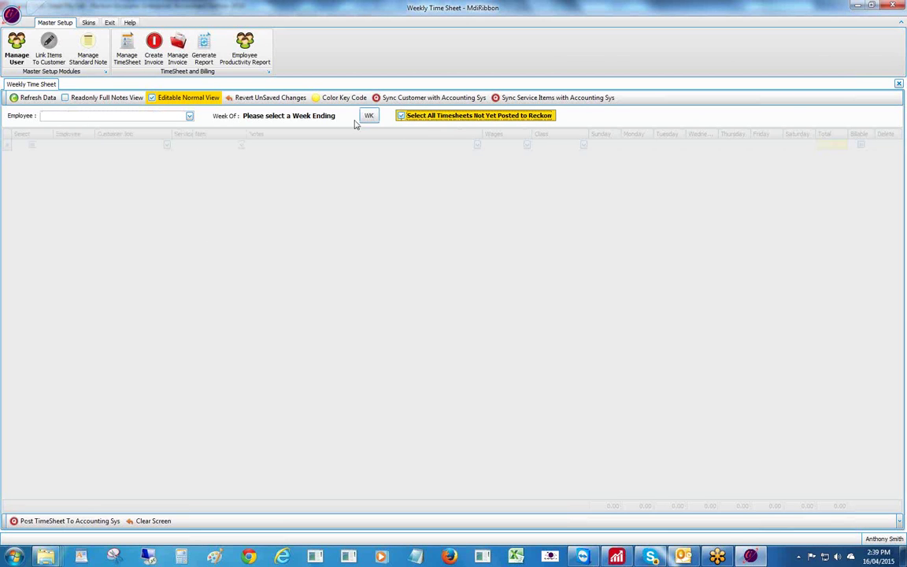
{"action": "left_click", "coordinate": [368, 116]}
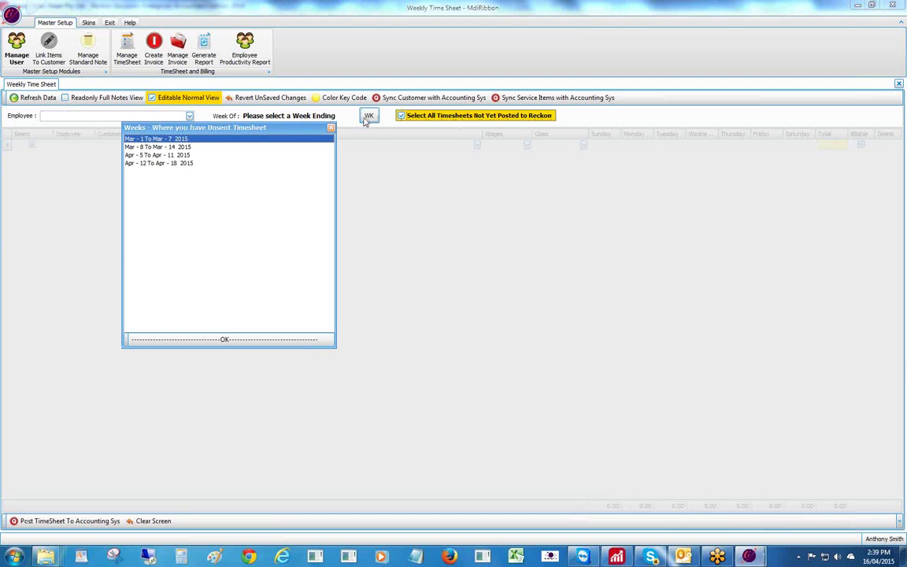
{"action": "left_click", "coordinate": [179, 163]}
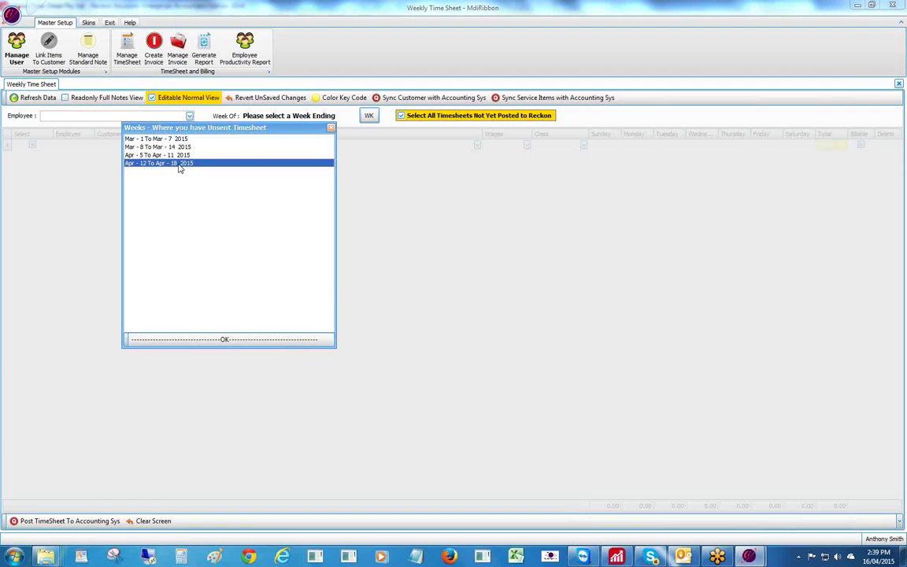
- Load the Apr 12–18 2015 week, review Manage User, then switch to Reckon's Employee Centre
{"action": "left_click", "coordinate": [217, 339]}
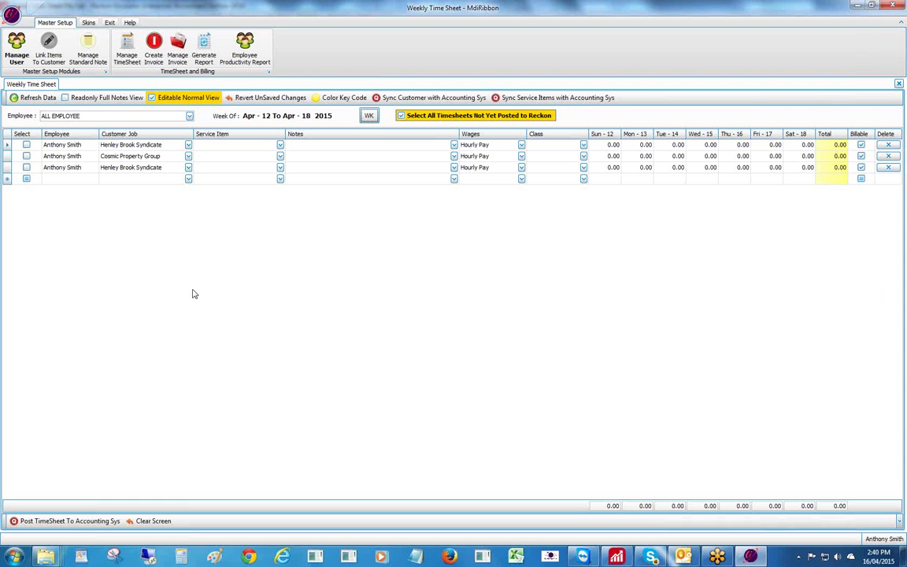
{"action": "left_click", "coordinate": [20, 50]}
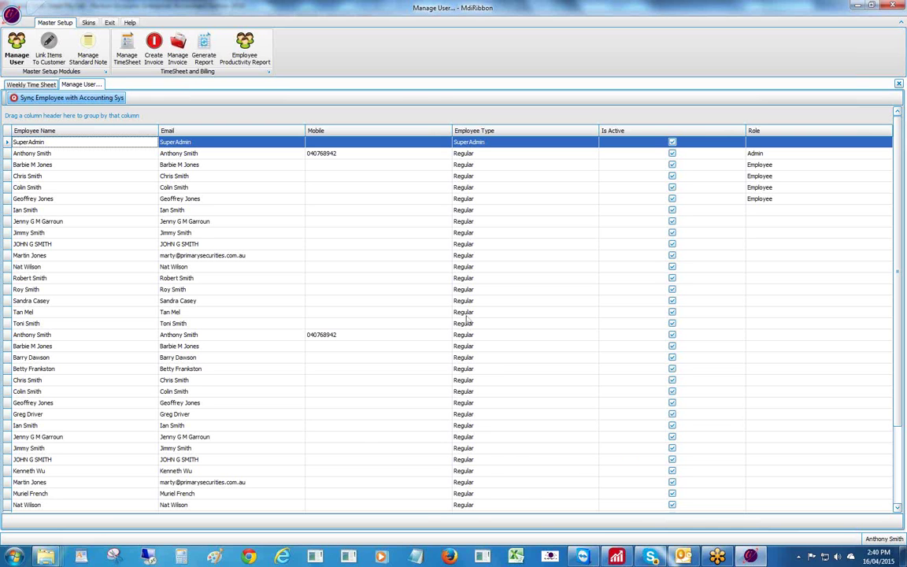
{"action": "left_click", "coordinate": [617, 557]}
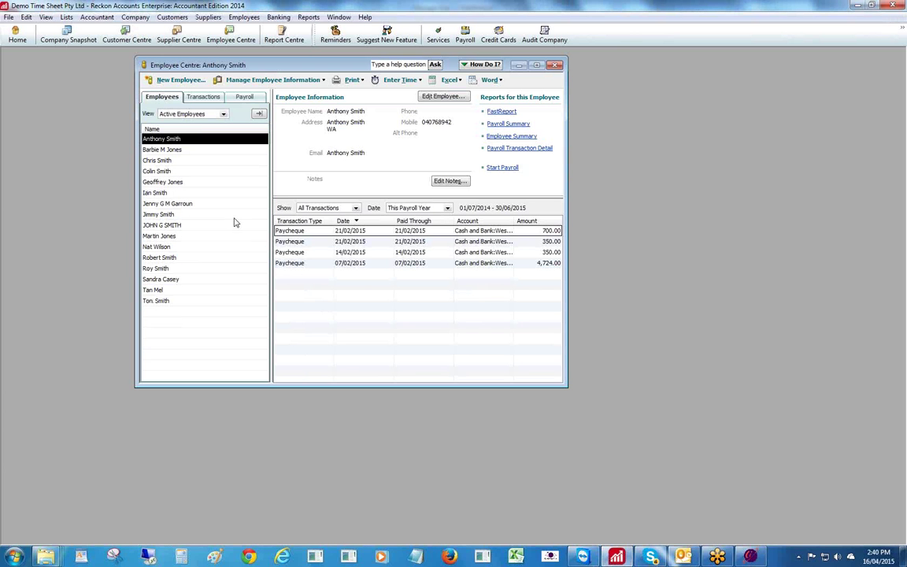
- Open the employee's record, move it aside, and show the Billing Rate Level List
{"action": "double_click", "coordinate": [166, 139]}
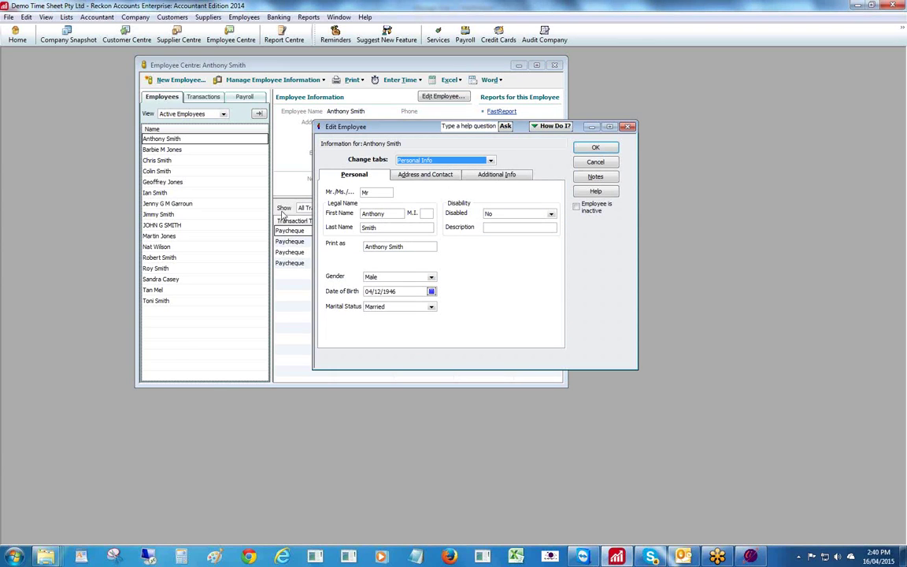
{"action": "left_click_drag", "start_coordinate": [412, 128], "coordinate": [433, 139]}
{"action": "left_click_drag", "start_coordinate": [378, 134], "coordinate": [505, 155]}
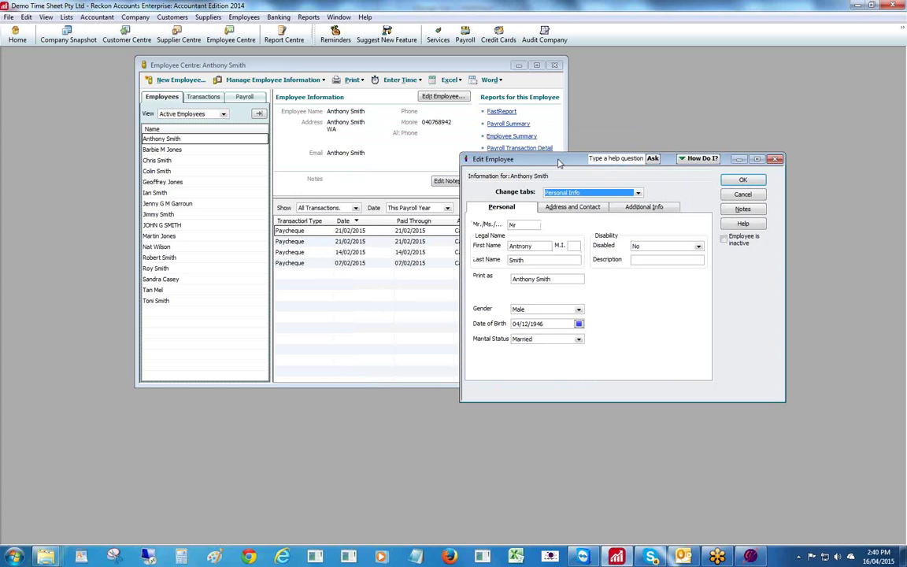
{"action": "left_click", "coordinate": [67, 17]}
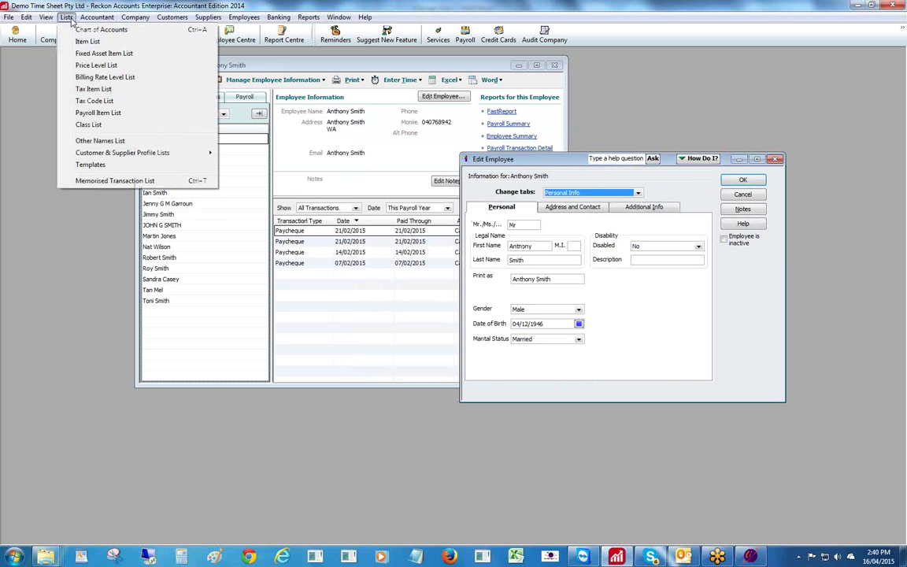
{"action": "left_click", "coordinate": [93, 77]}
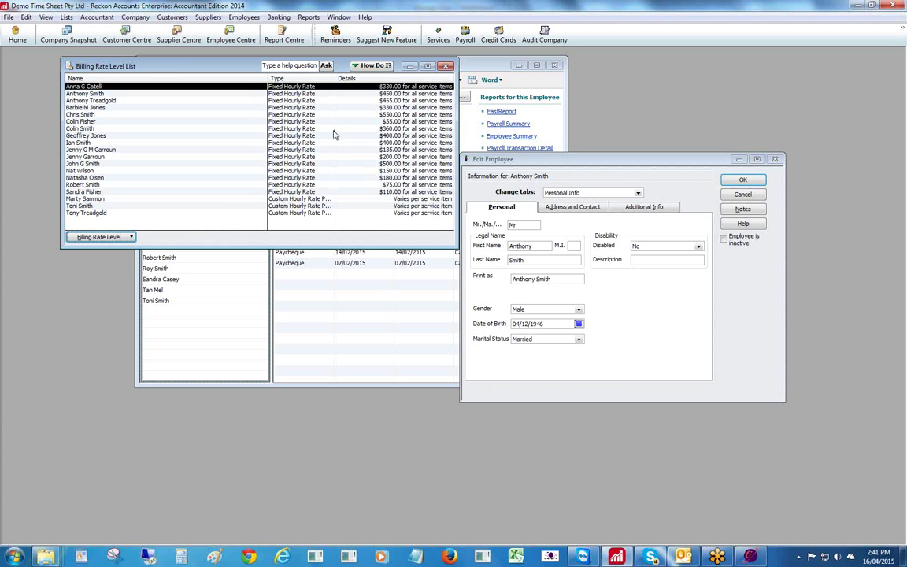
- Inspect the Due Diligence item in the Item List, then view the employee's Additional Info
{"action": "left_click", "coordinate": [67, 17]}
{"action": "left_click", "coordinate": [83, 36]}
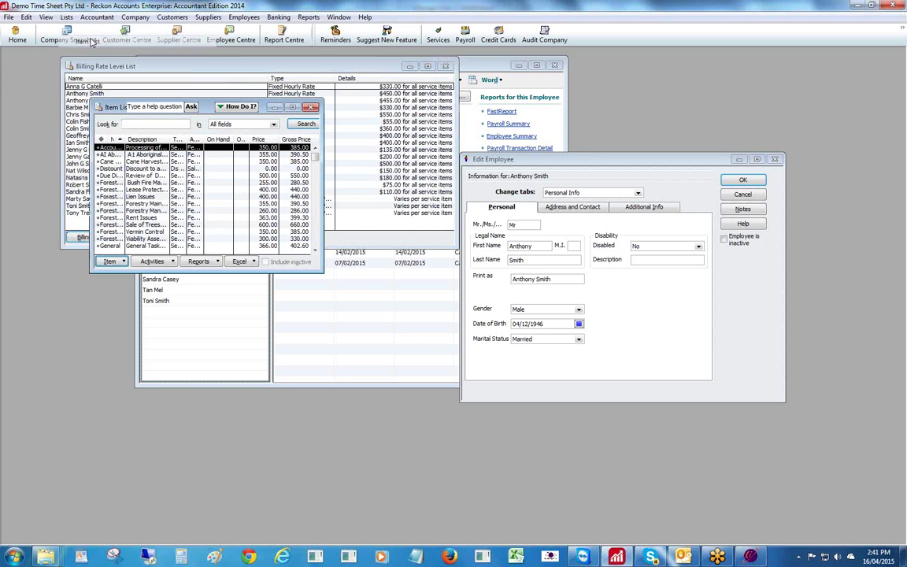
{"action": "left_click", "coordinate": [113, 176]}
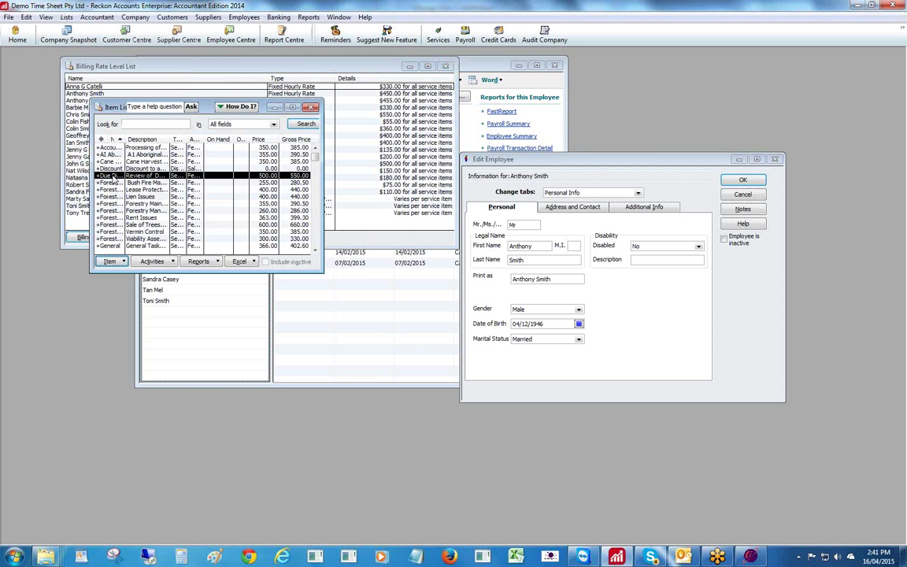
{"action": "double_click", "coordinate": [113, 176]}
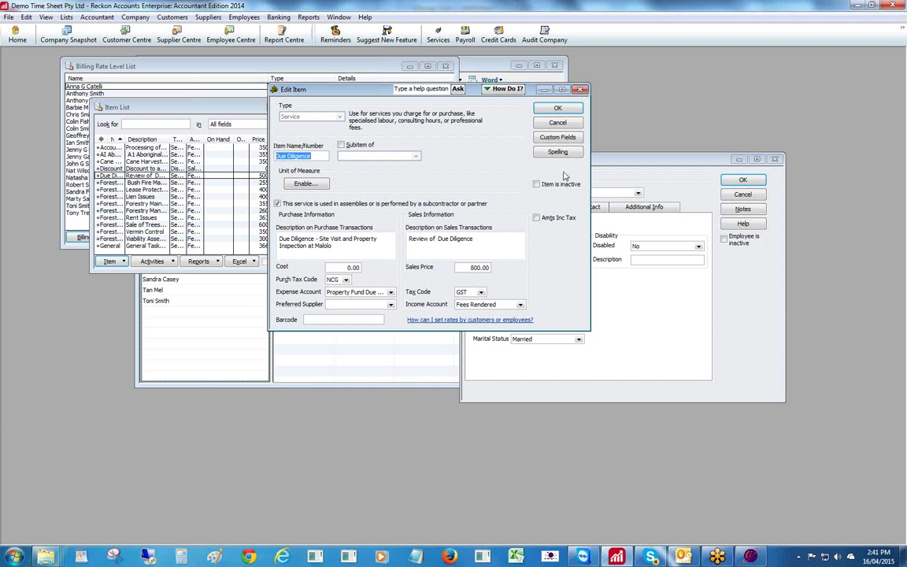
{"action": "left_click", "coordinate": [557, 123]}
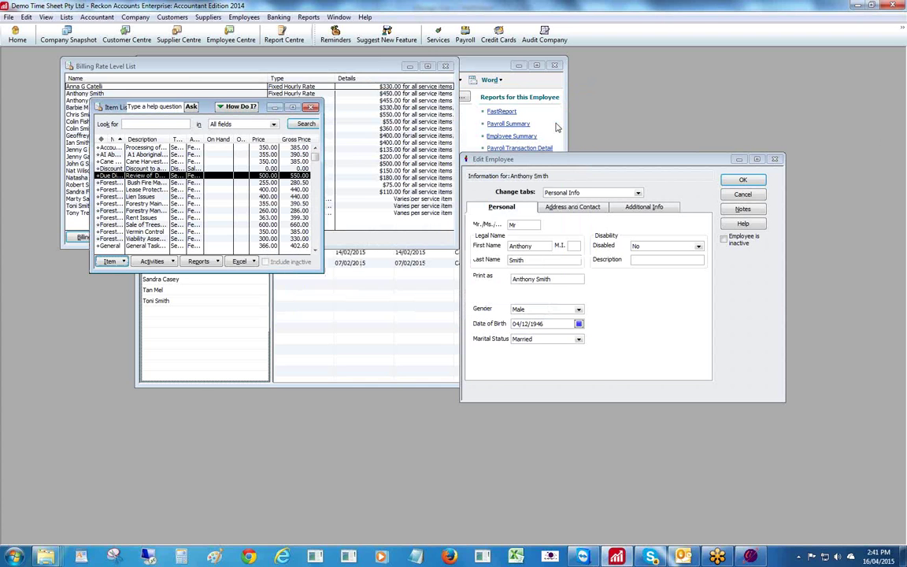
{"action": "left_click", "coordinate": [311, 107]}
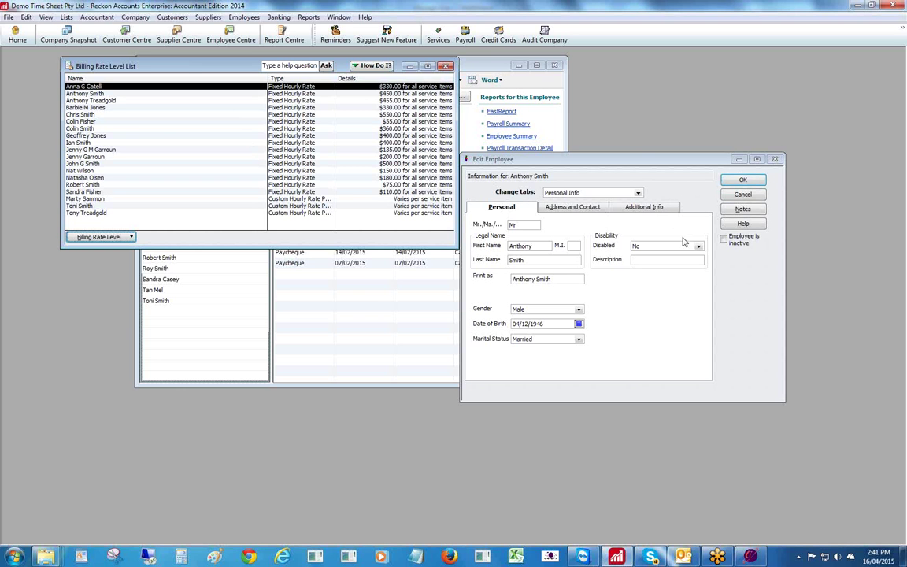
{"action": "left_click", "coordinate": [658, 208]}
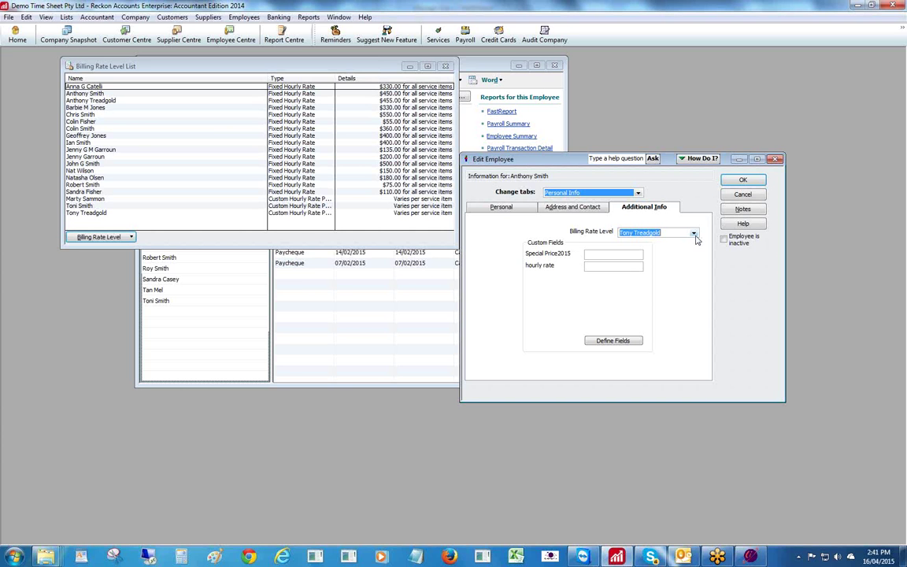
- Save the employee, inspect their billing rate level's 450.00 hourly rate, and reopen Employee Centre
{"action": "left_click", "coordinate": [743, 180]}
{"action": "left_click", "coordinate": [86, 94]}
{"action": "double_click", "coordinate": [87, 94]}
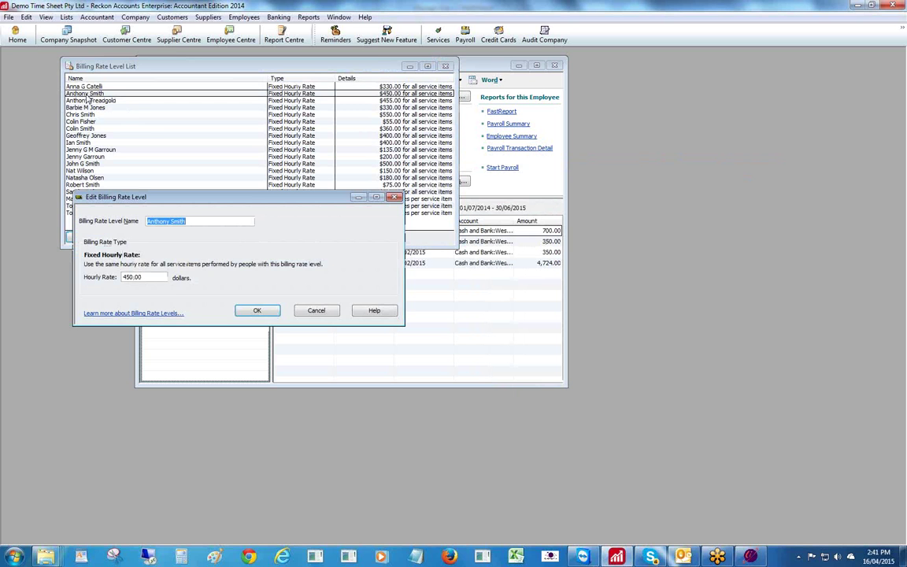
{"action": "left_click", "coordinate": [248, 308]}
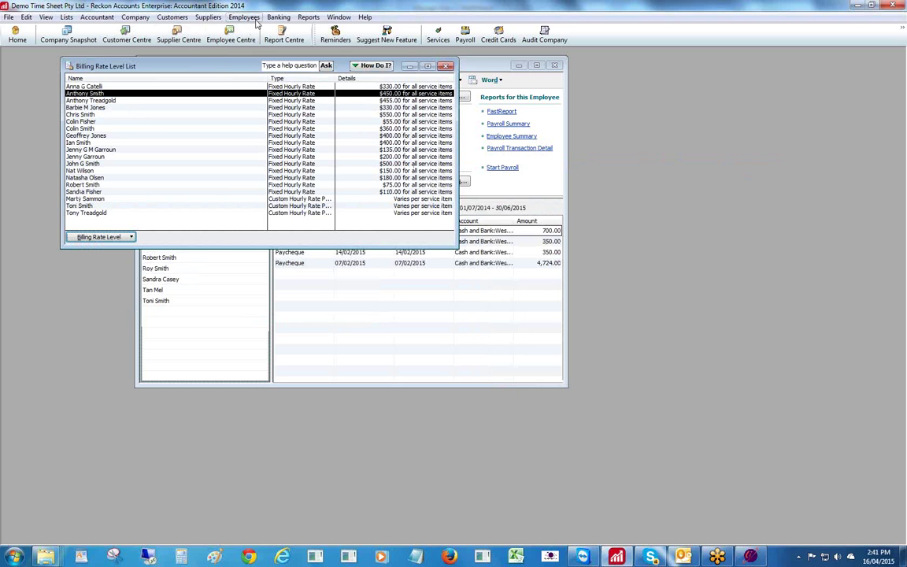
{"action": "left_click", "coordinate": [244, 17]}
{"action": "left_click", "coordinate": [238, 29]}
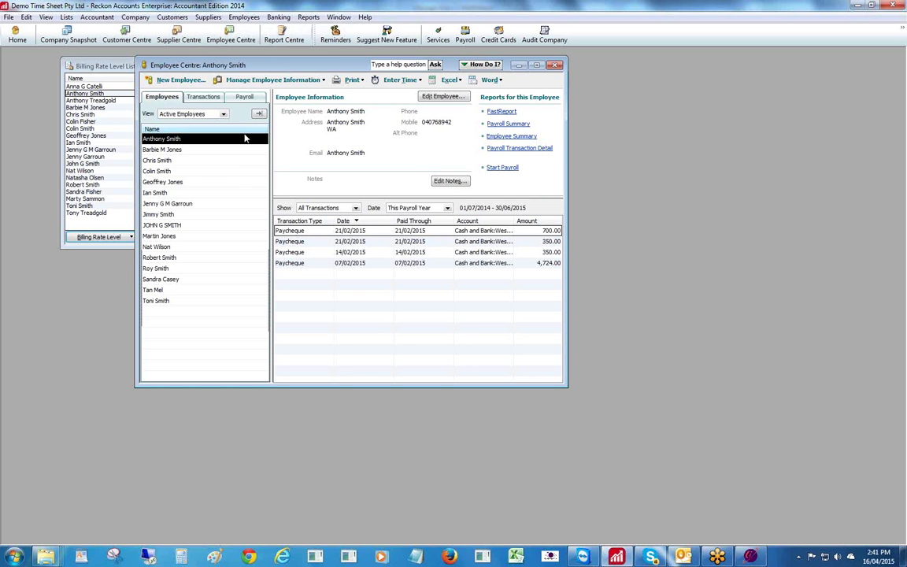
- Open the second employee's record, check its Additional Info billing rate level, and close it
{"action": "double_click", "coordinate": [161, 149]}
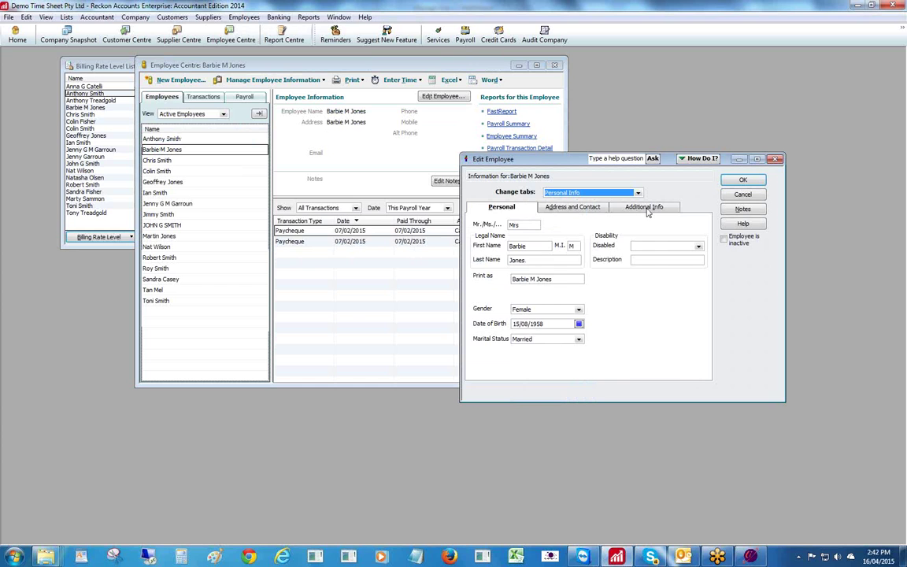
{"action": "left_click", "coordinate": [644, 207]}
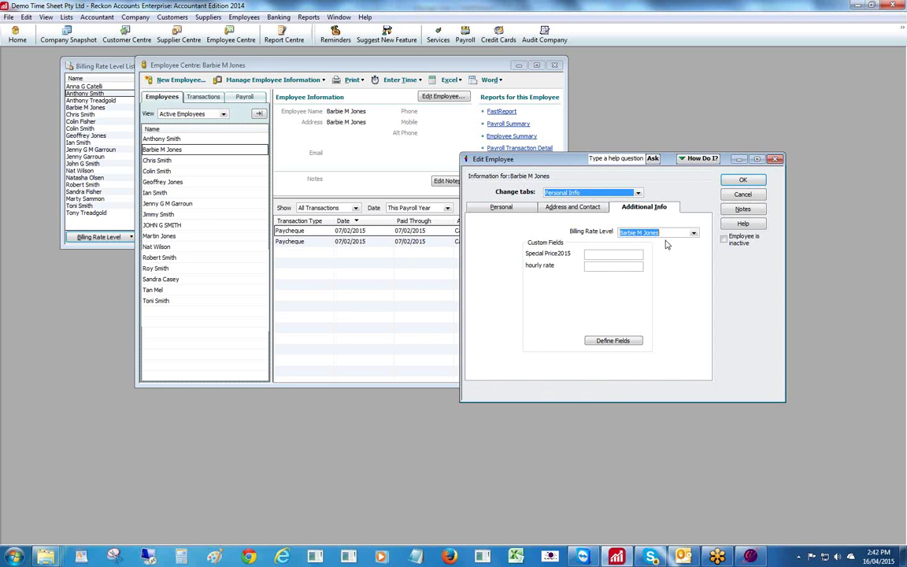
{"action": "left_click", "coordinate": [743, 181]}
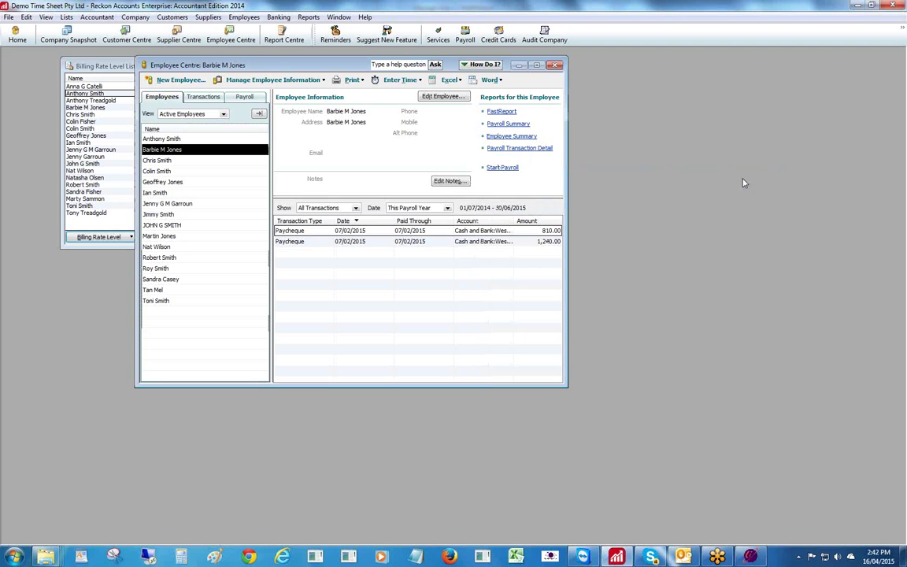